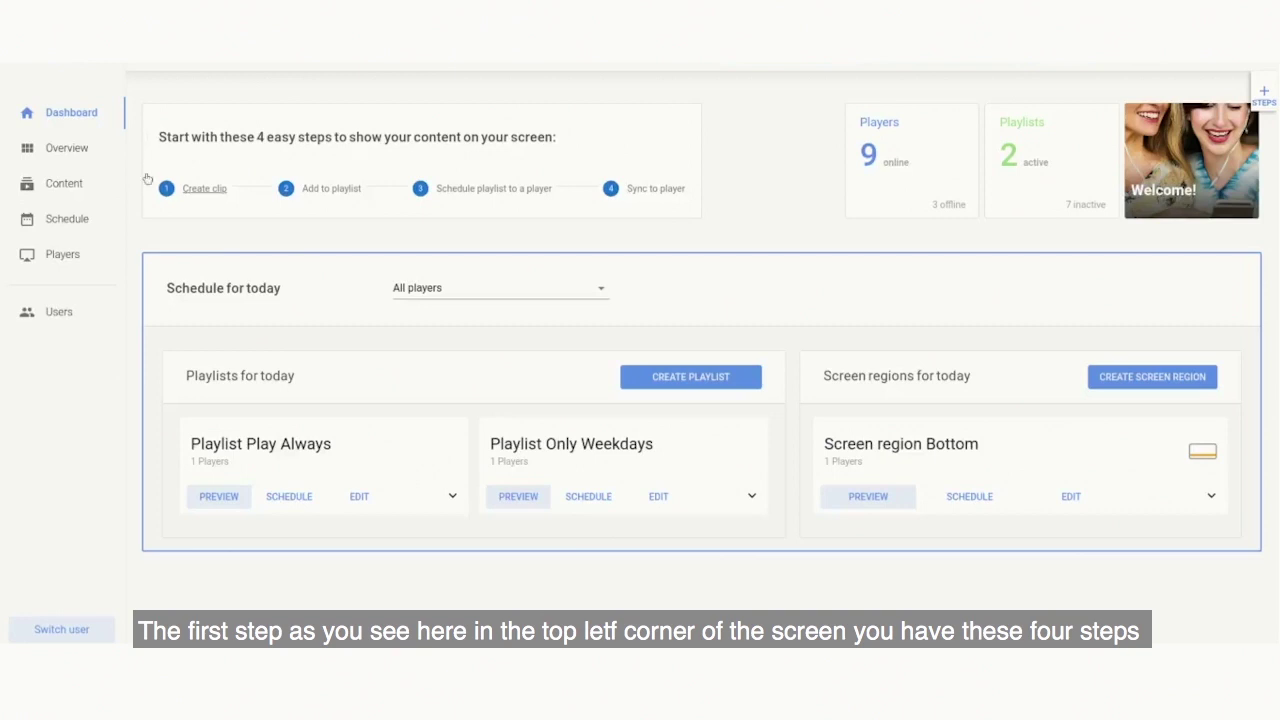
left_click(186, 194)
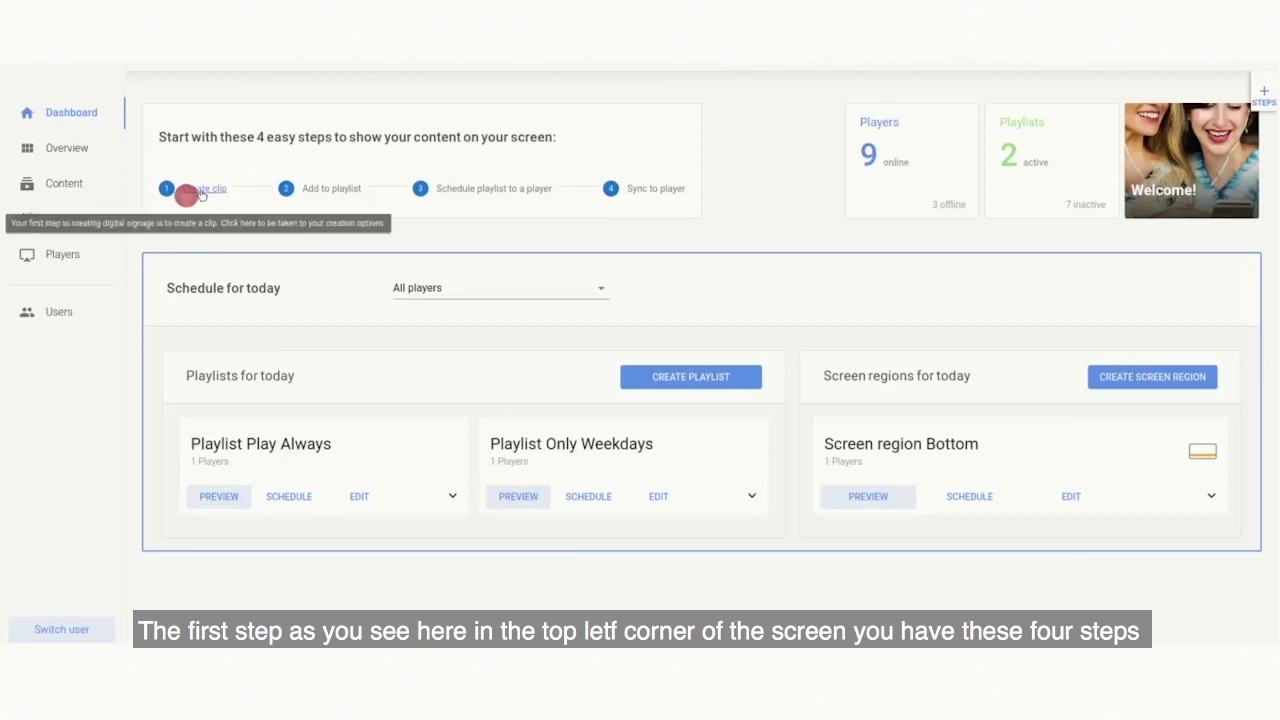
left_click(297, 188)
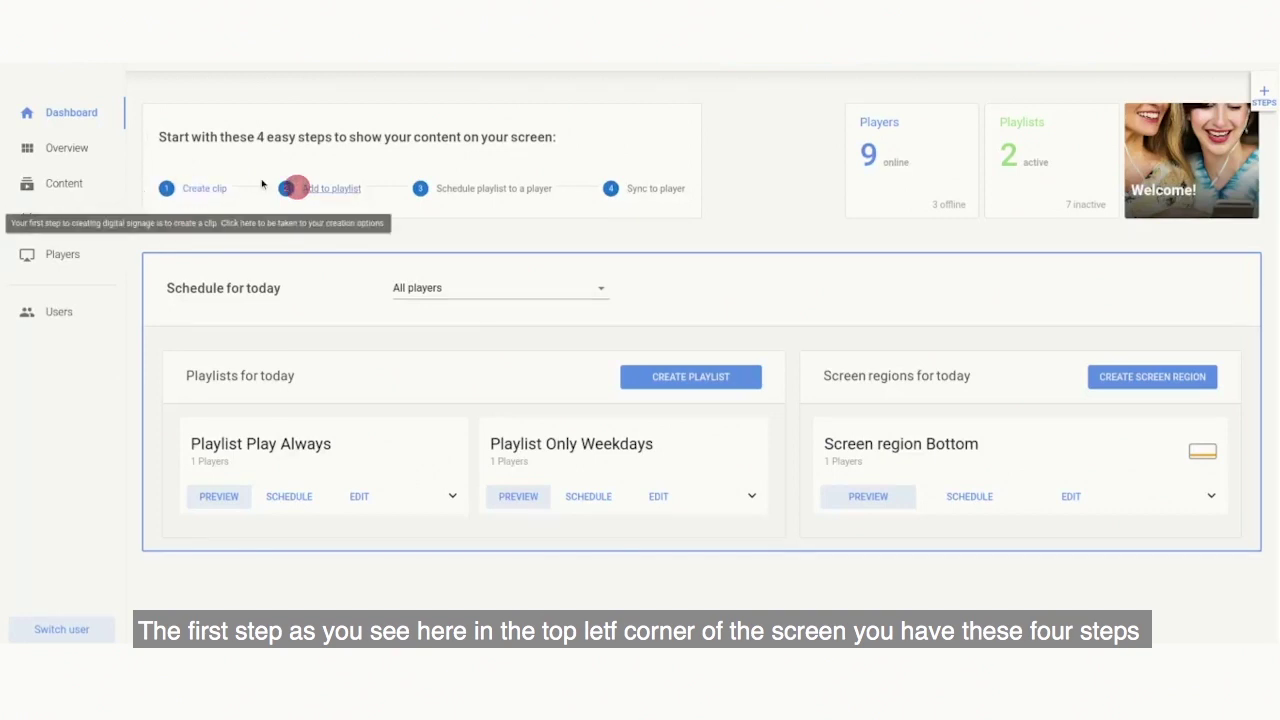
left_click(418, 188)
left_click(647, 188)
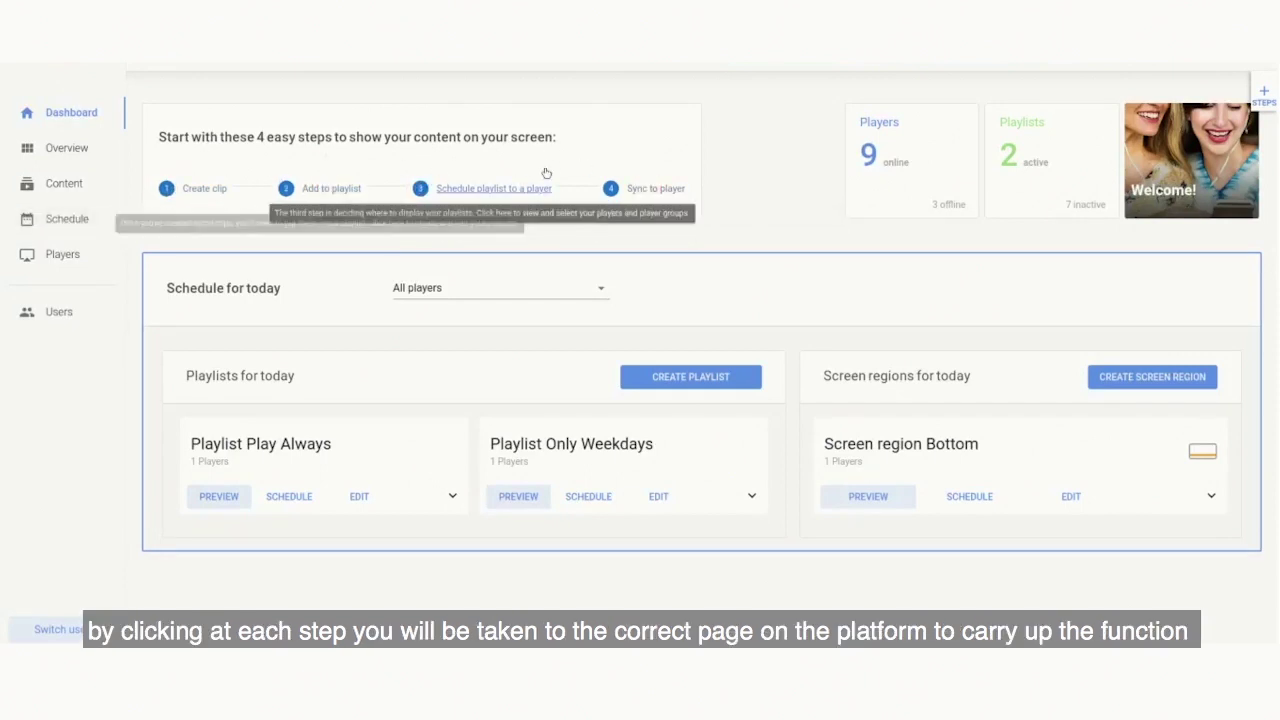
Step: Start creating a clip by uploading the image bbc.jpg through the Upload files category
left_click(199, 190)
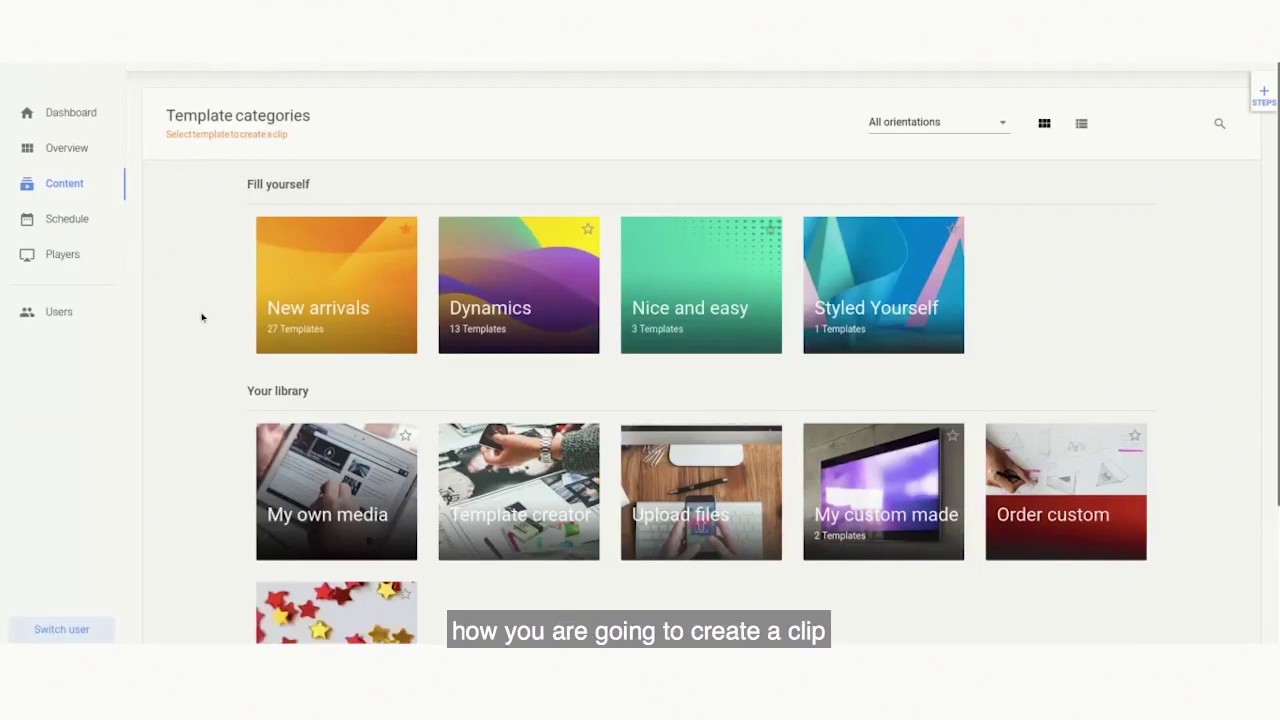
scroll(203, 317, "down", 1)
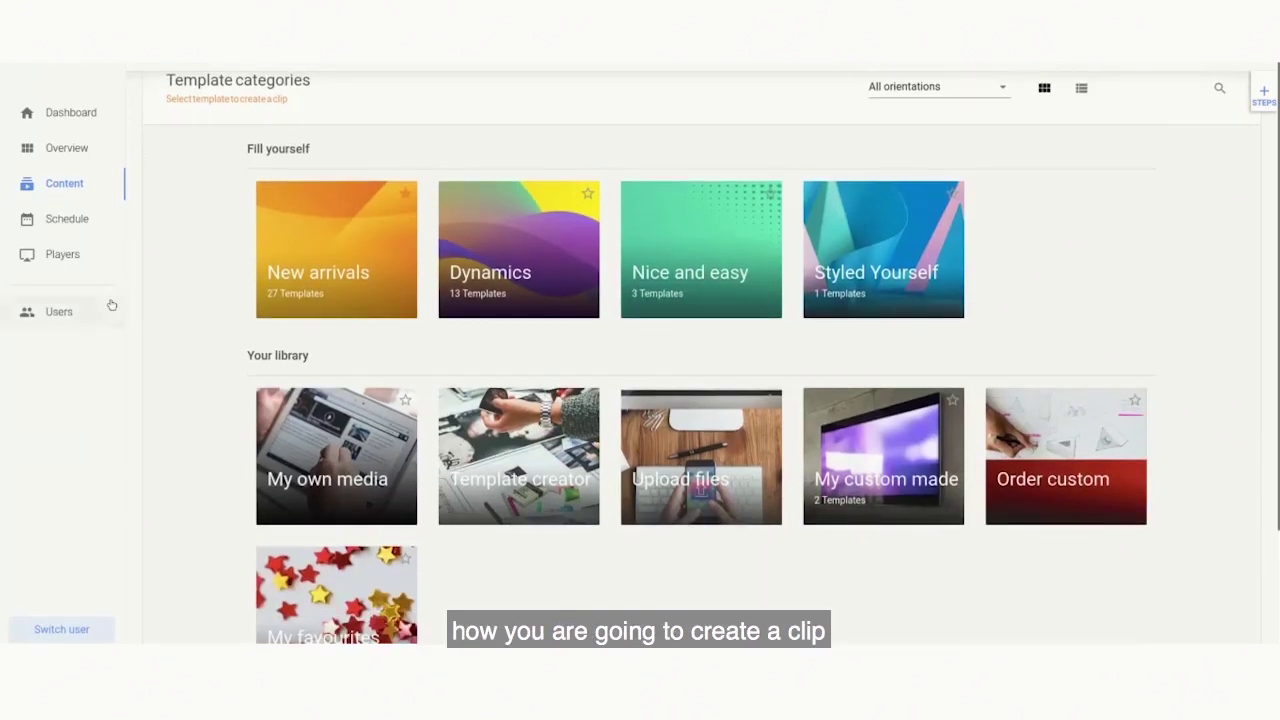
left_click(707, 450)
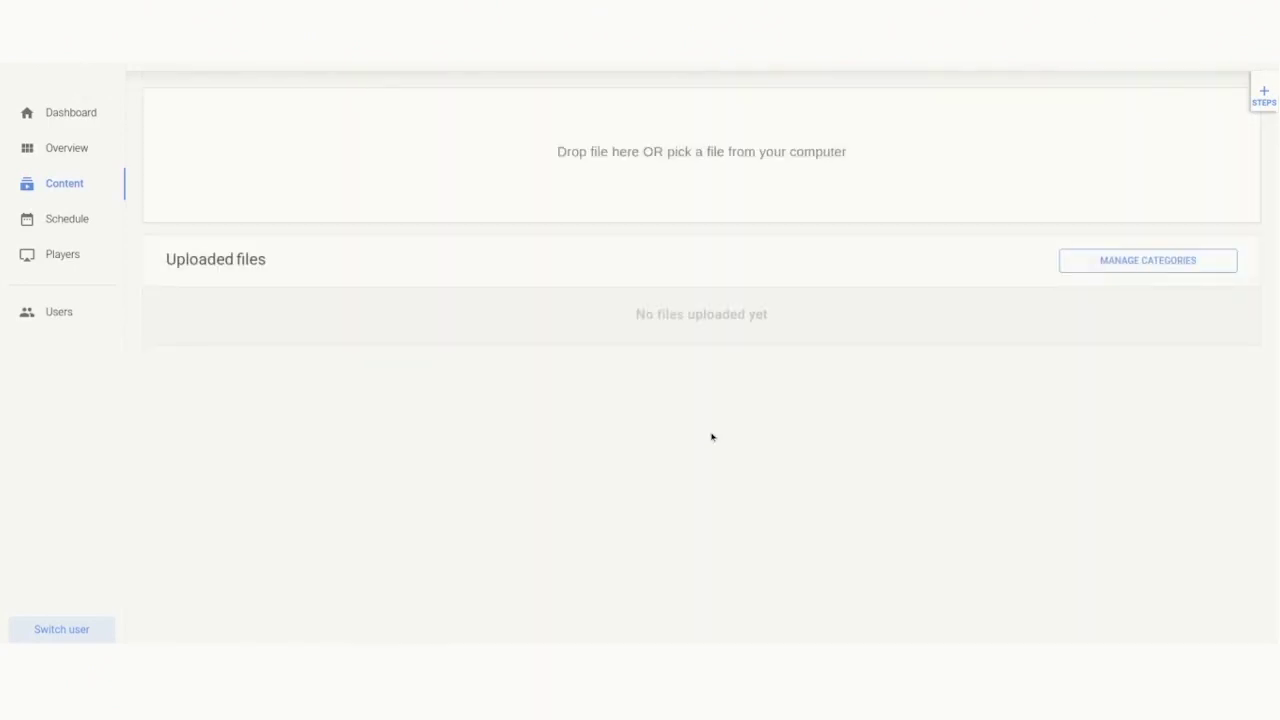
left_click(674, 162)
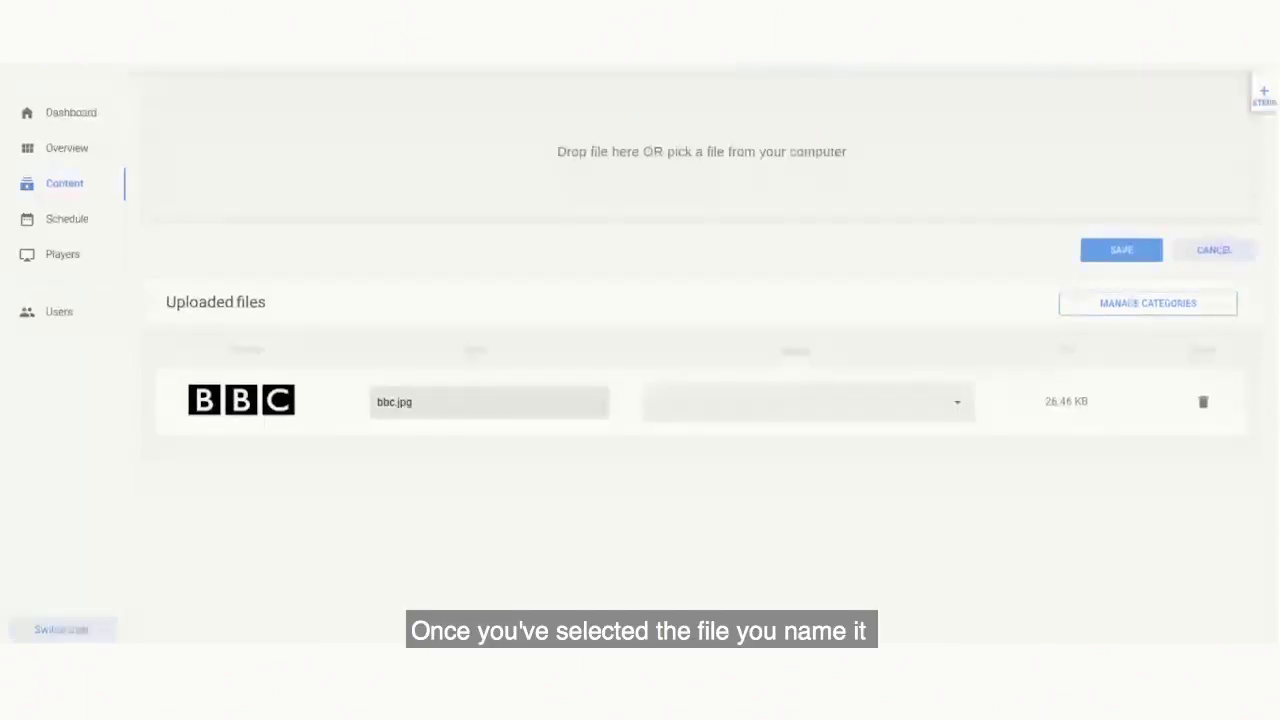
Step: Rename the uploaded bbc.jpg file as "bbc logo"
left_click(444, 401)
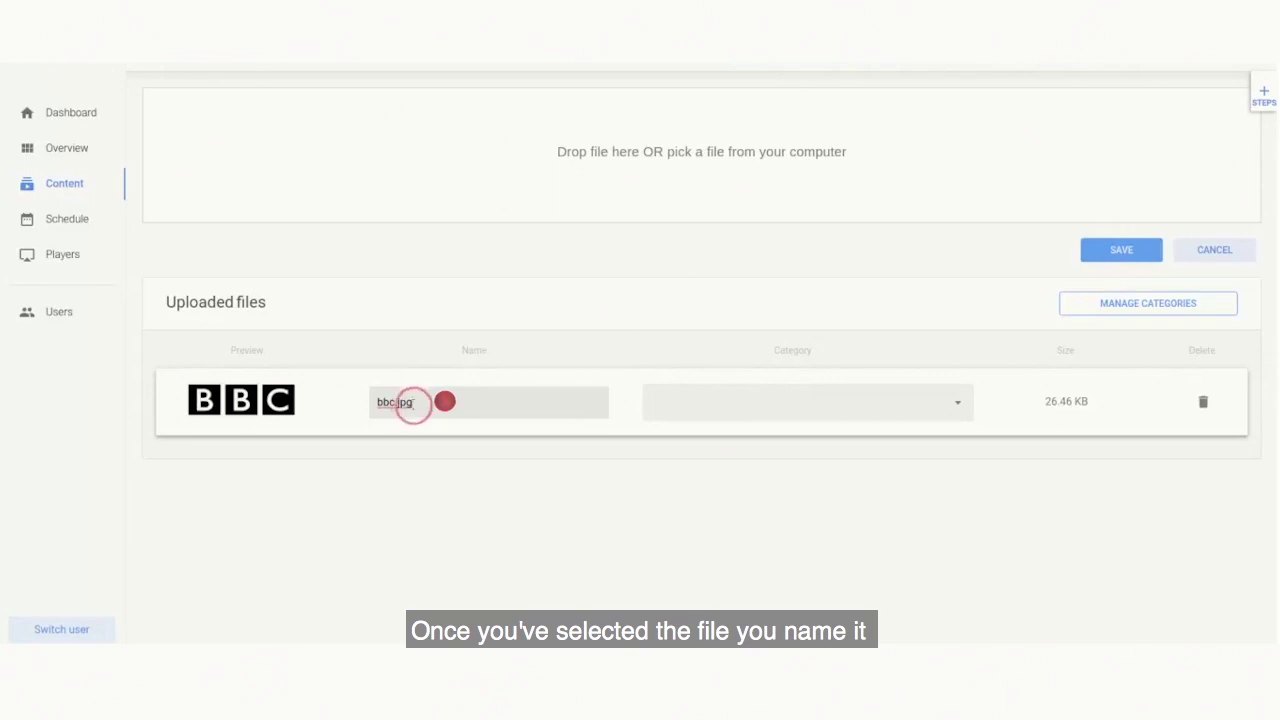
key("BackSpace")
key("BackSpace")
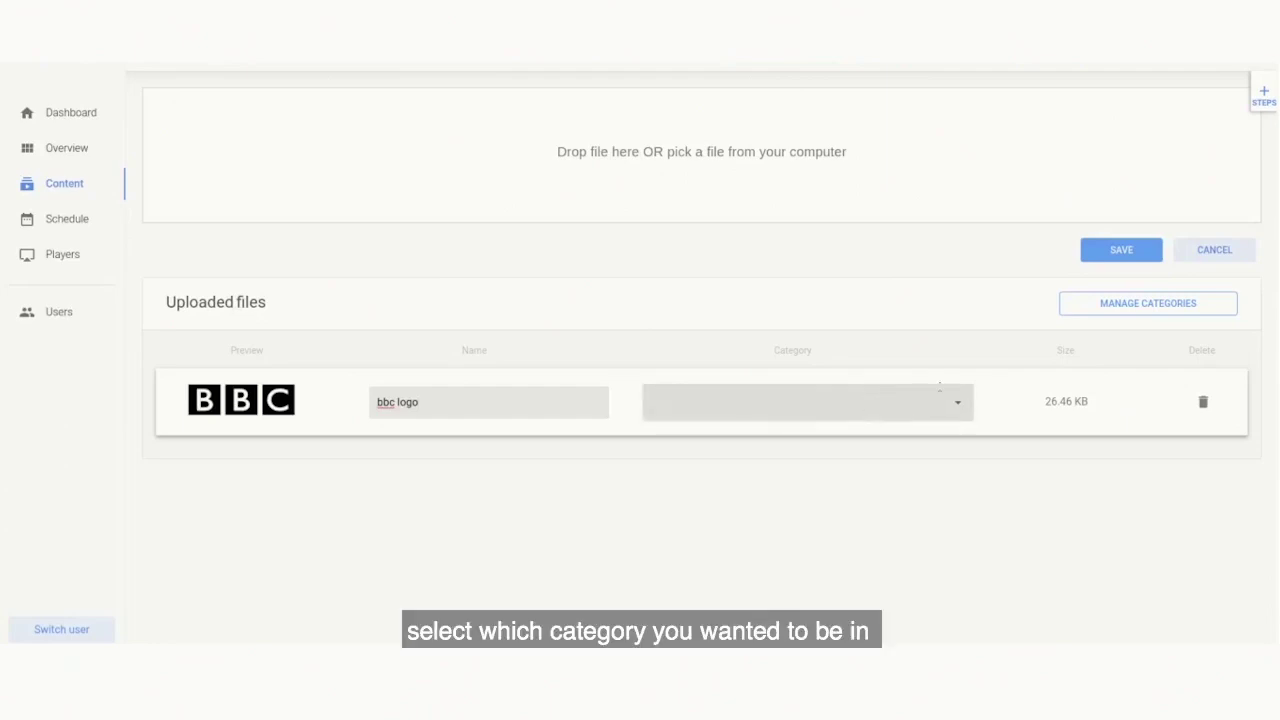
Step: Assign the bbc logo file to the My images category and save the upload
left_click(931, 402)
left_click(707, 454)
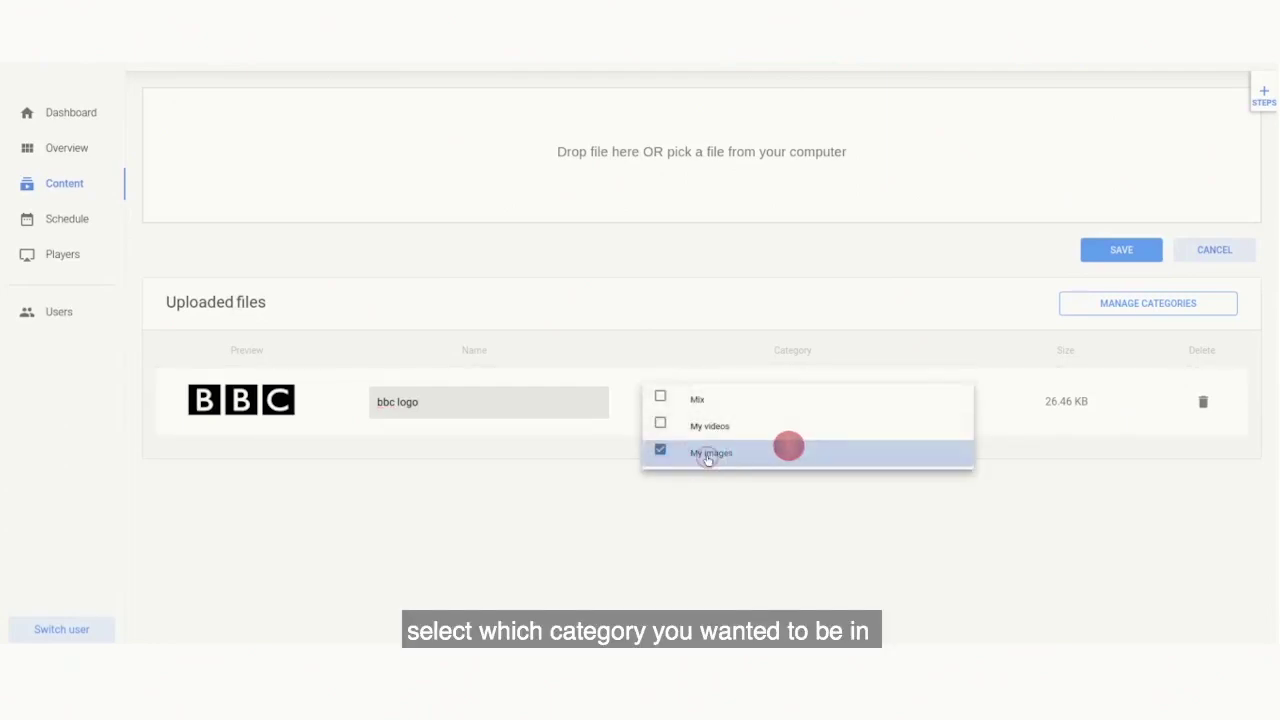
left_click(984, 530)
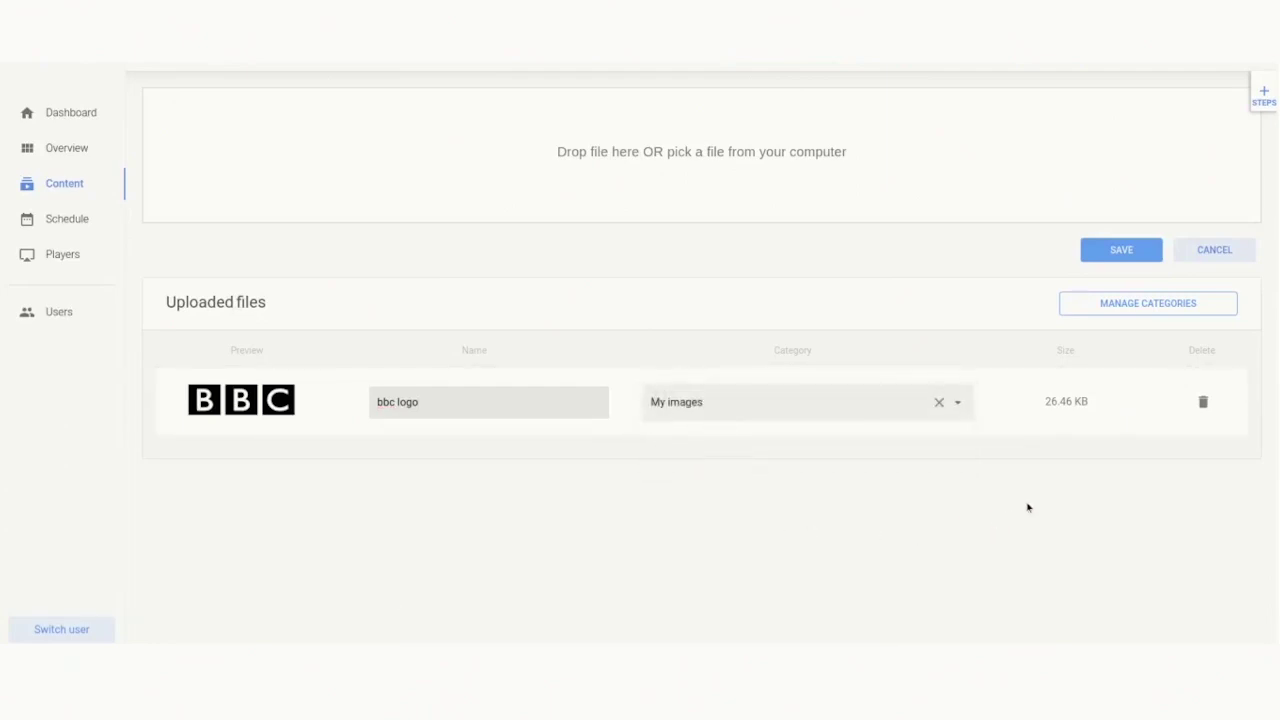
left_click(1124, 252)
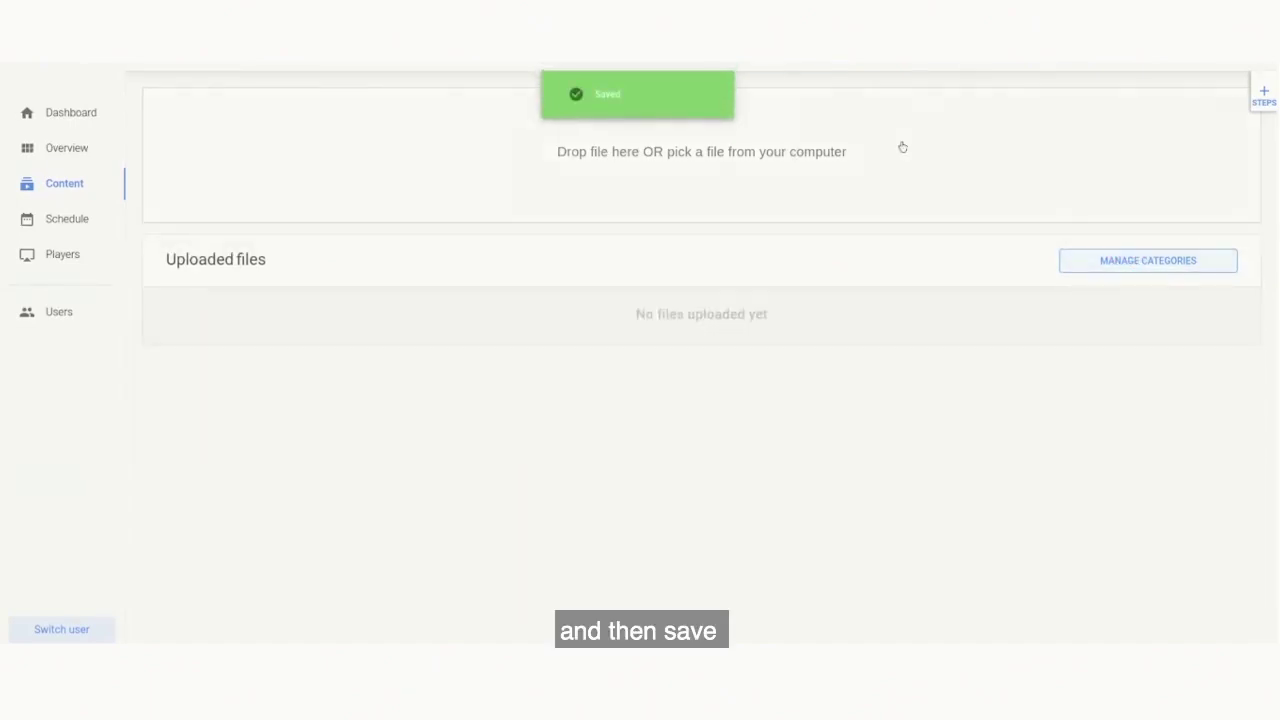
Step: Add the first bbc logo image to the end of Playlist 4 with a duration of 10 seconds
left_click(86, 114)
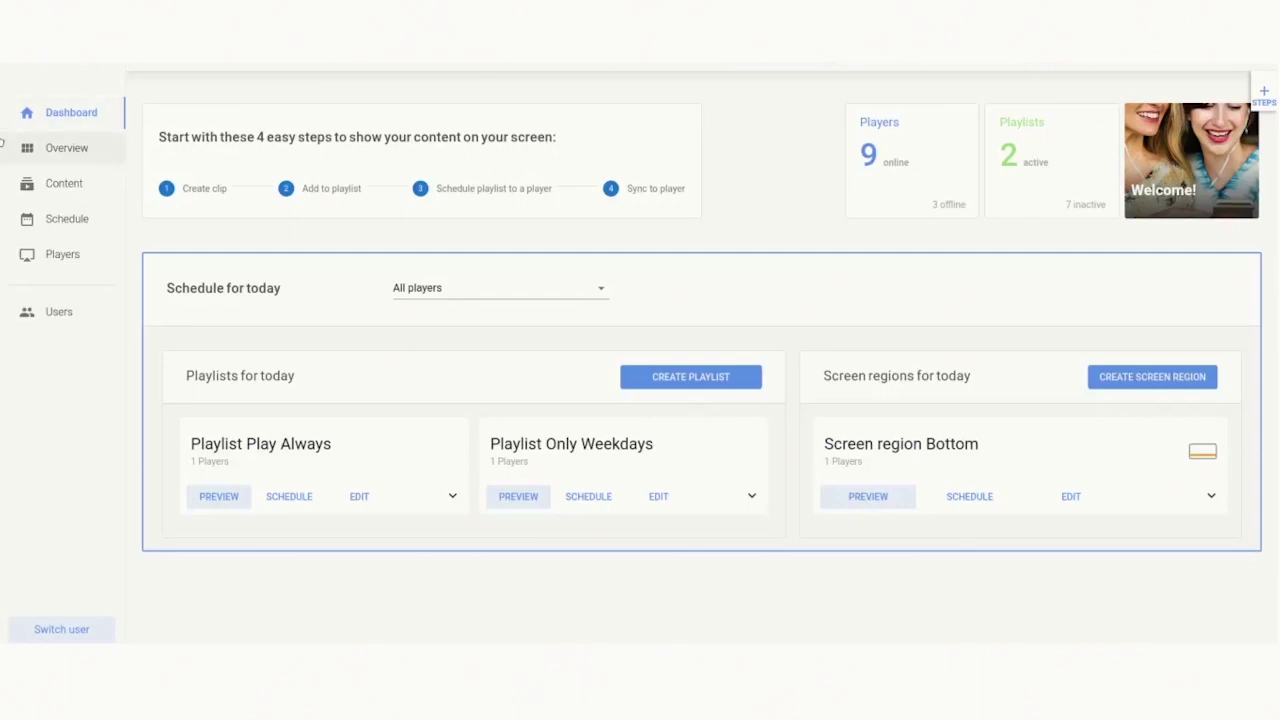
left_click(330, 190)
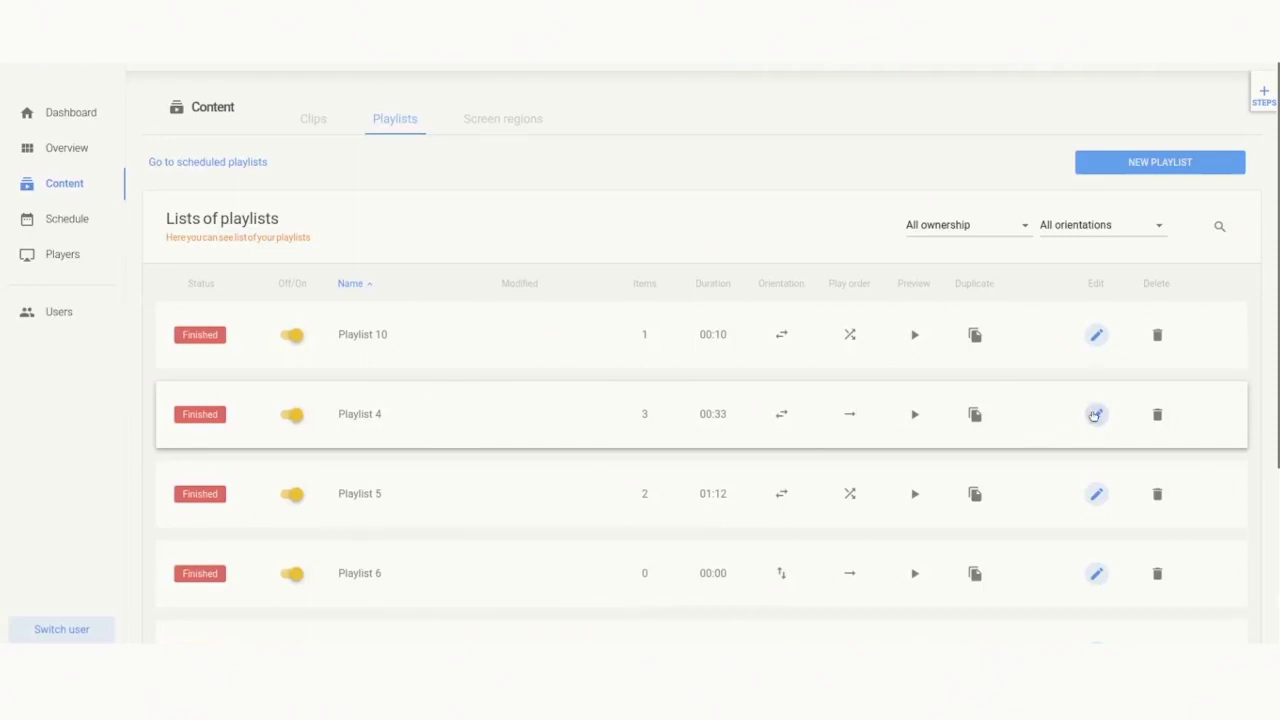
left_click(1095, 415)
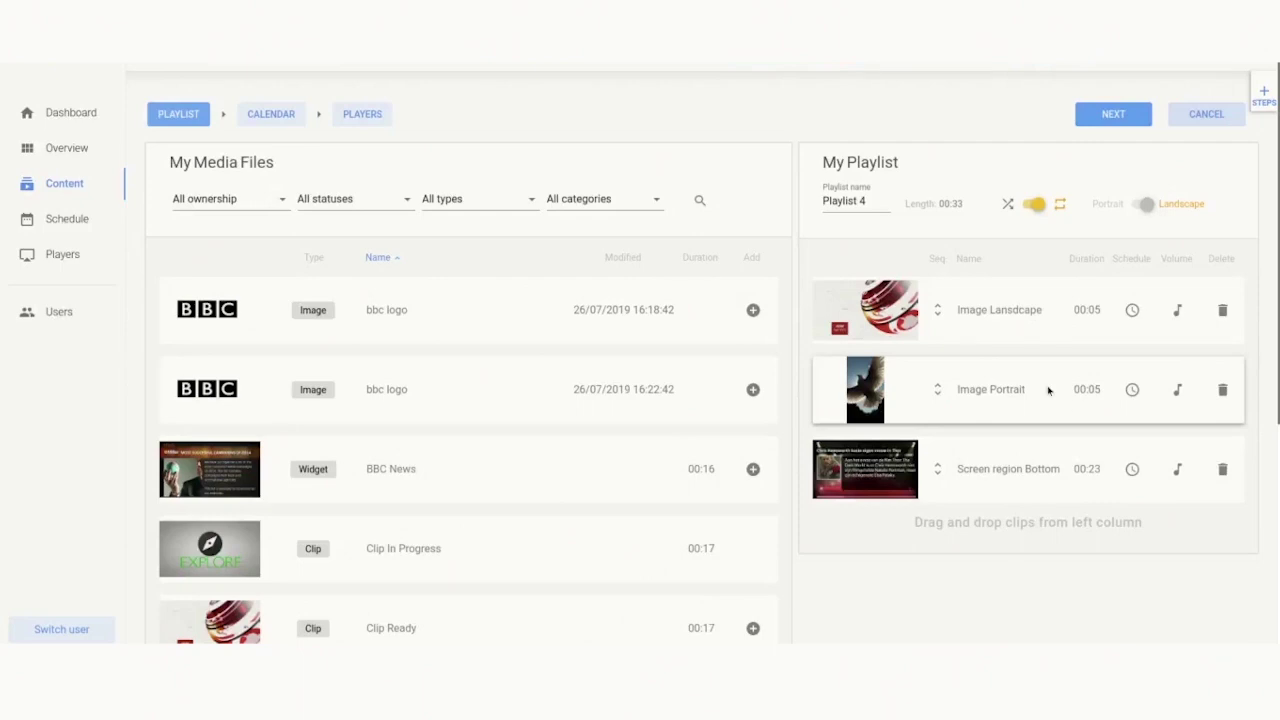
left_click(420, 313)
left_click_drag(420, 313, 1000, 548)
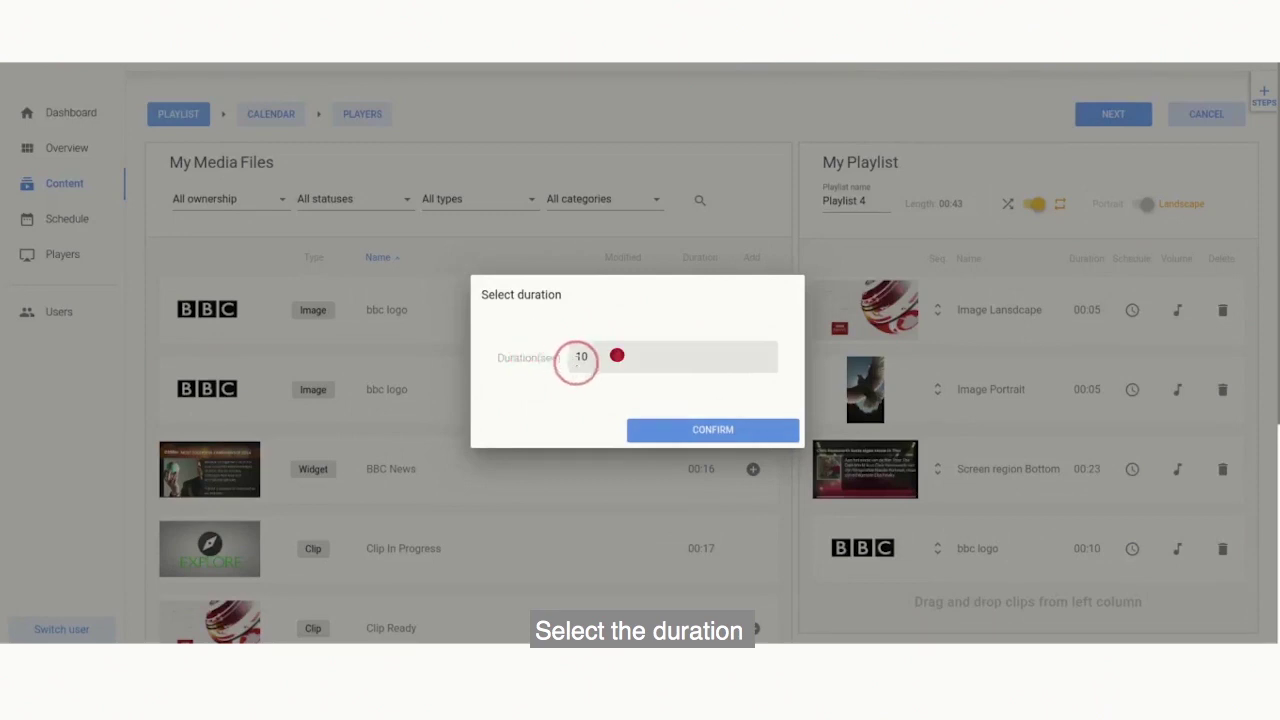
left_click(682, 431)
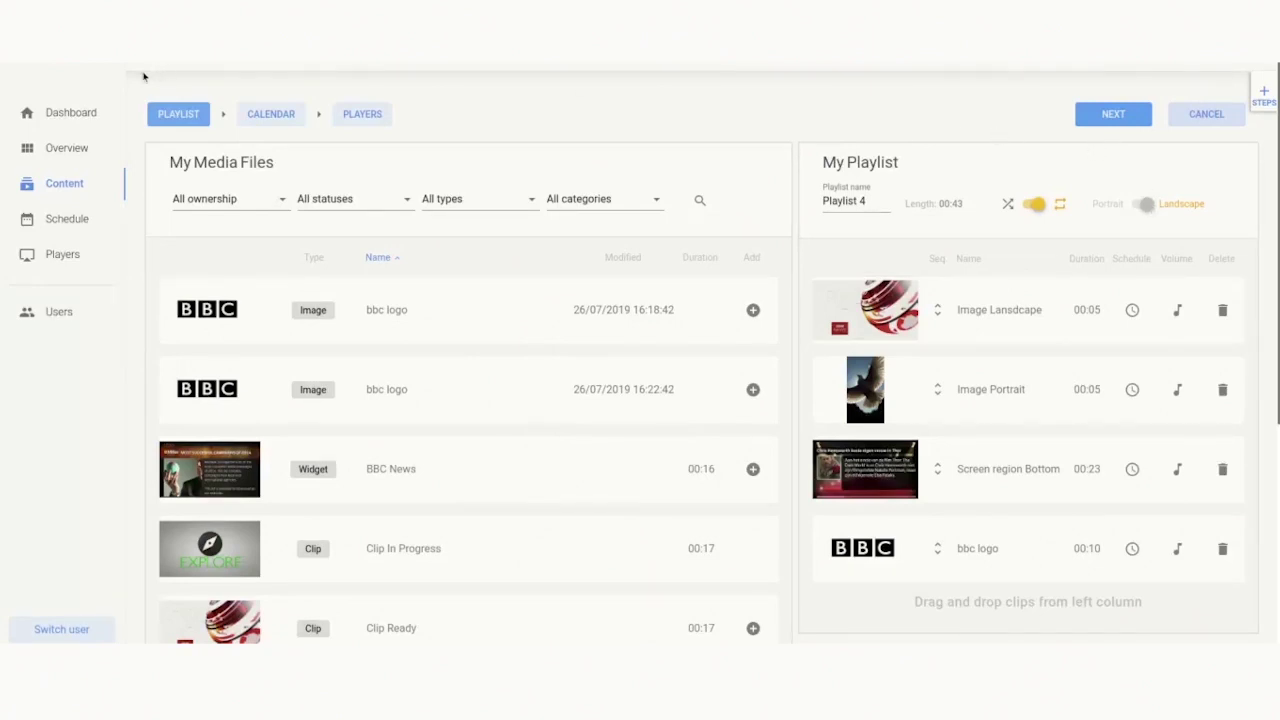
Step: Go to the playlist schedules and check which players Playlist 4 is assigned to
left_click(77, 113)
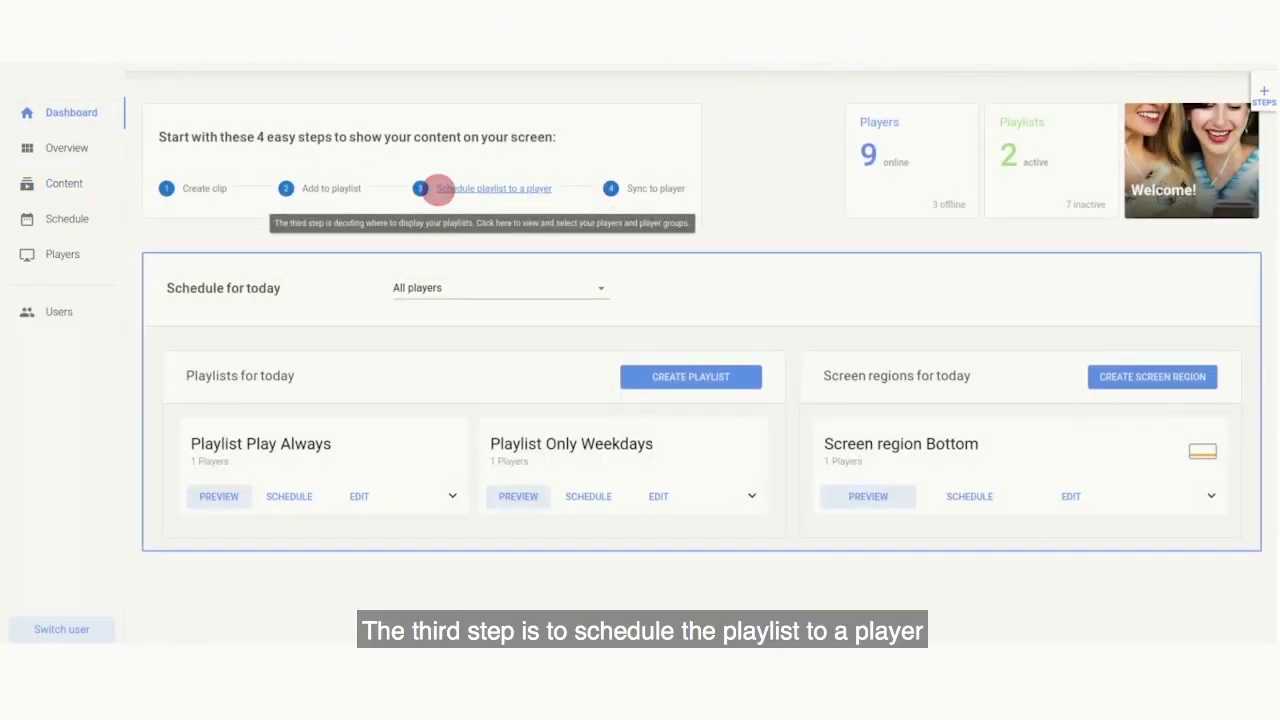
left_click(501, 193)
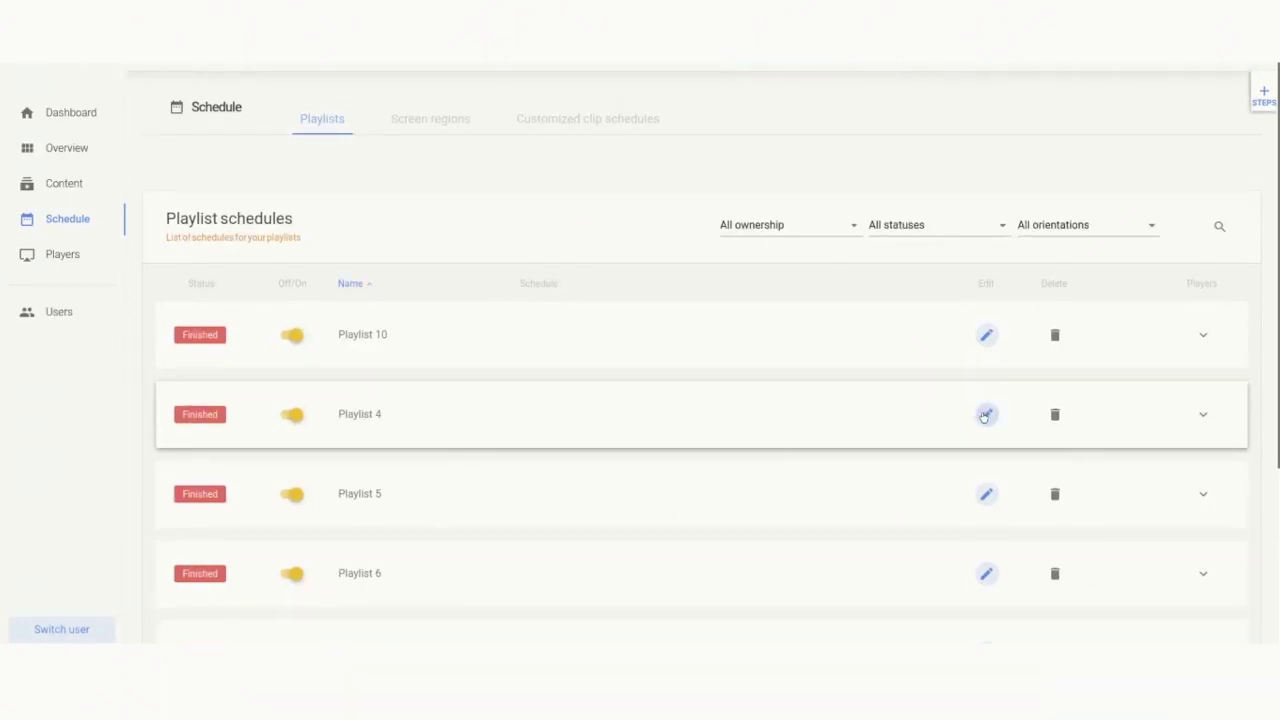
left_click(986, 414)
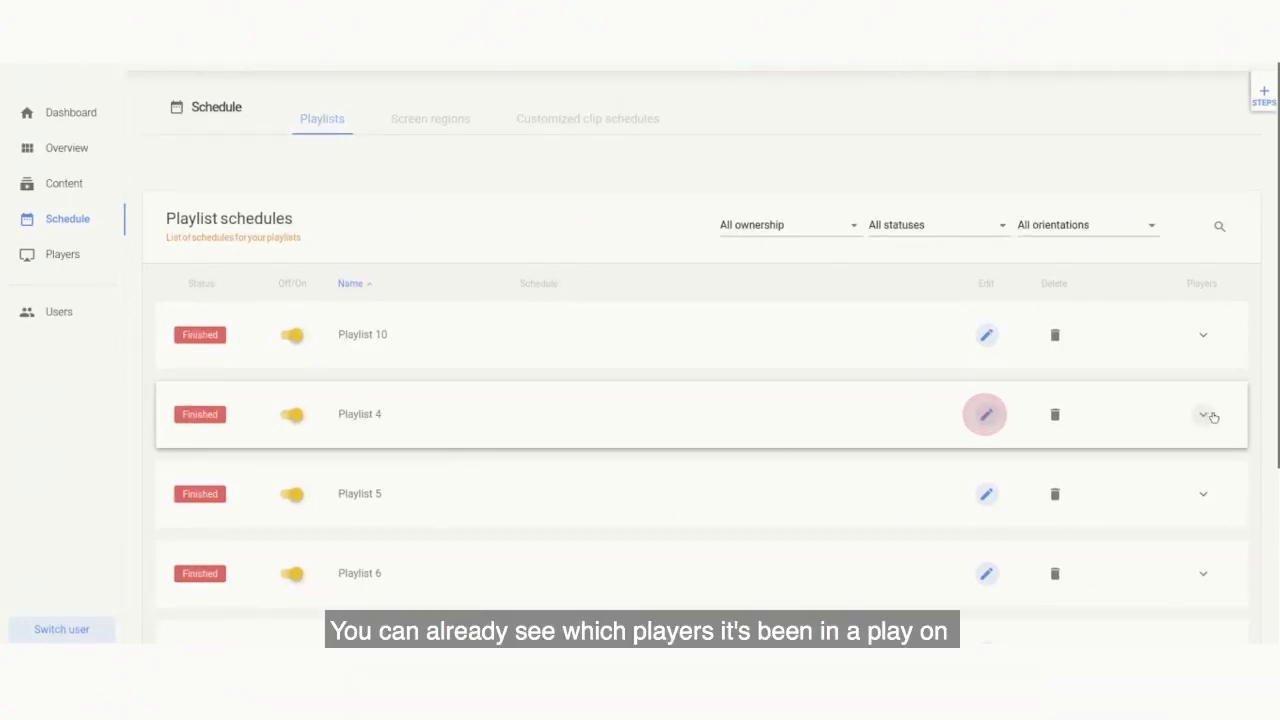
left_click(1205, 416)
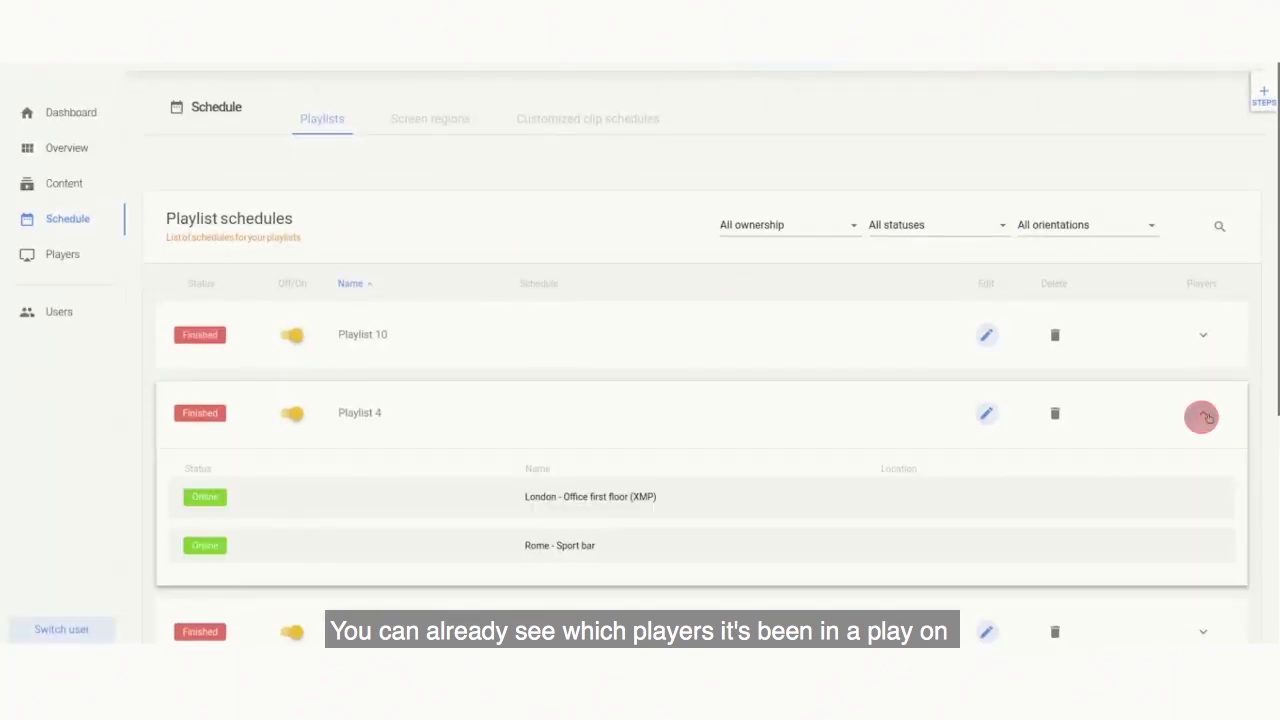
left_click(1200, 418)
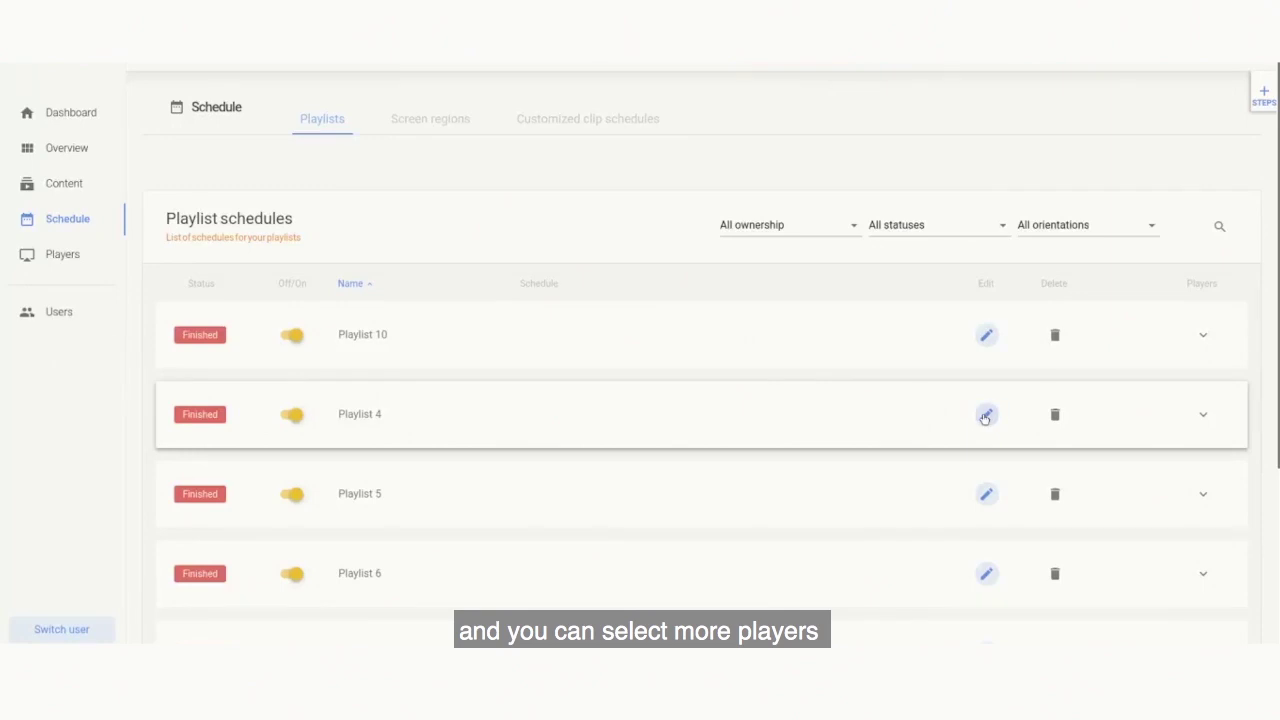
Step: Assign Playlist 4 to the player groups Outdoors, Entertainment and Barcelona in its play location settings
left_click(983, 415)
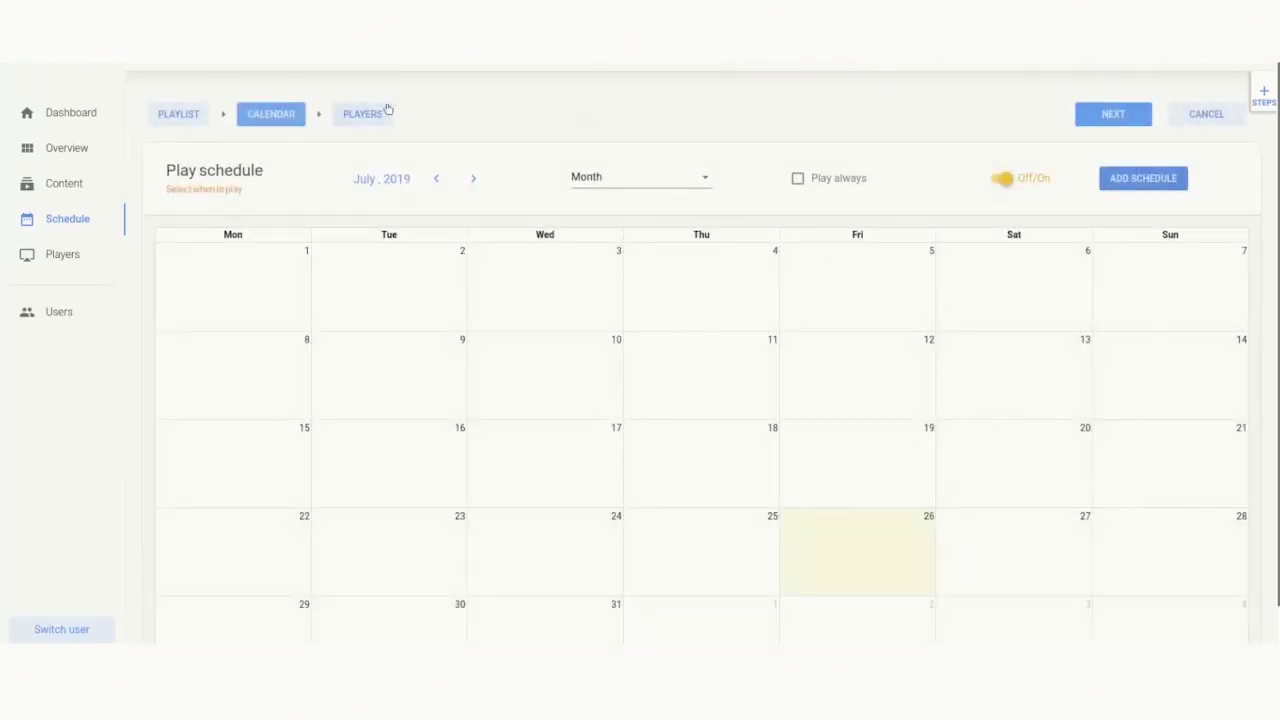
left_click(356, 115)
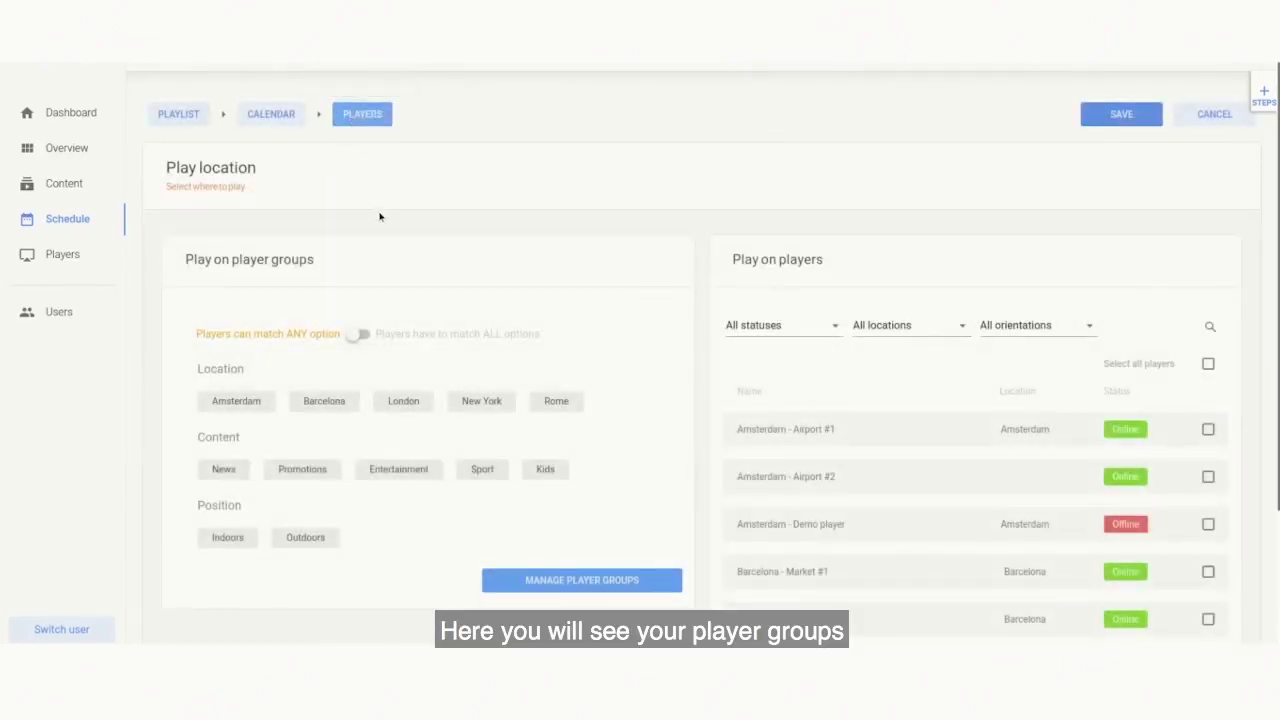
left_click(330, 537)
left_click(387, 474)
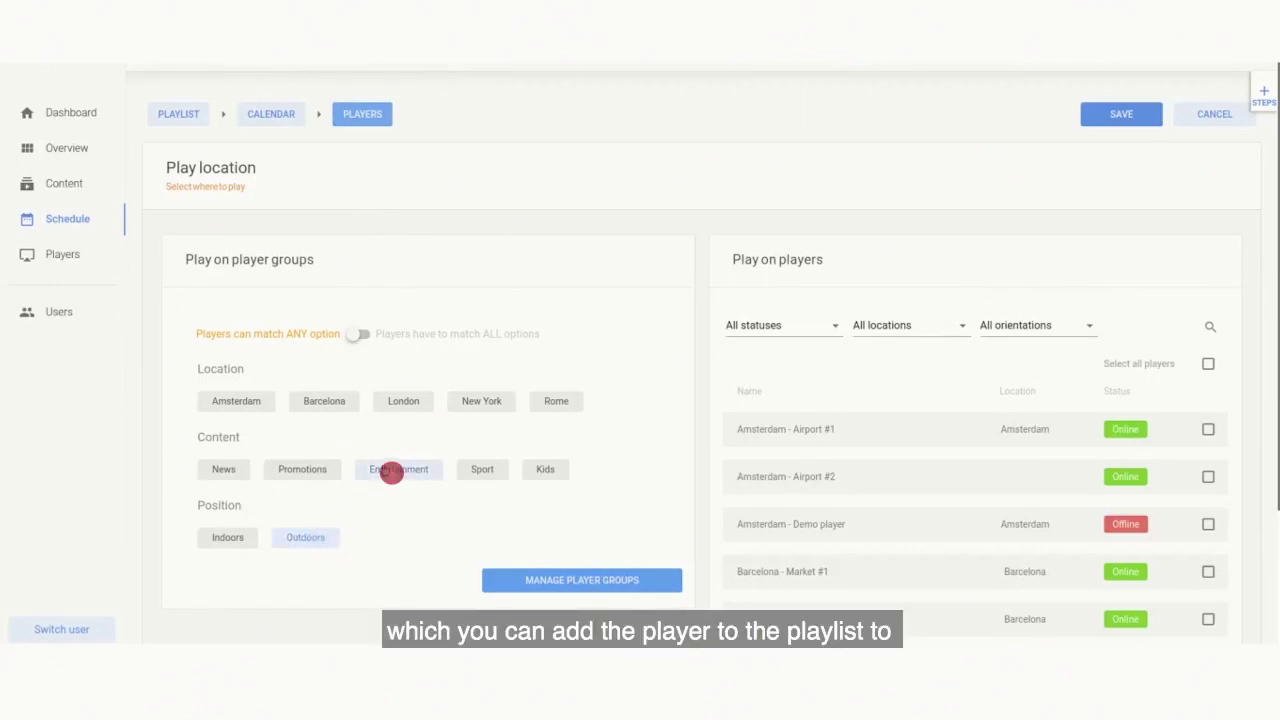
left_click(322, 402)
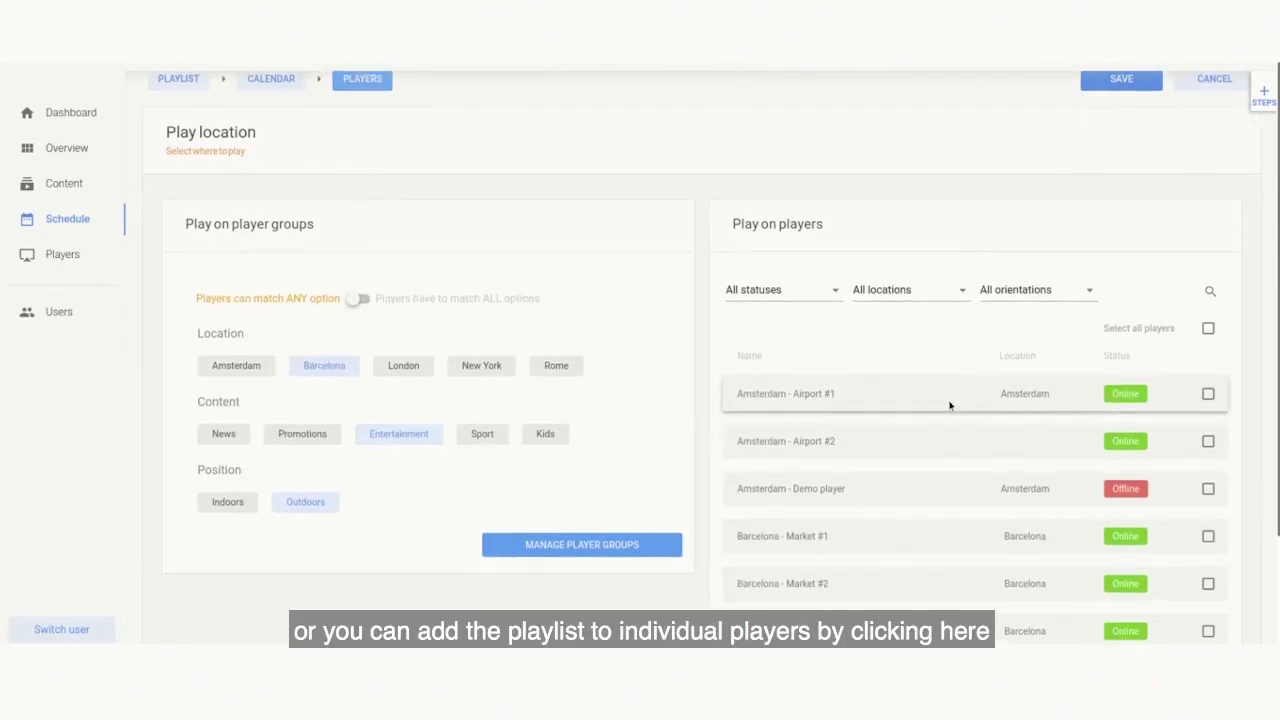
Step: Assign the playlist to the individual players Amsterdam - Airport #2 and Amsterdam - Demo player
scroll(951, 402, "down", 1)
left_click(1208, 374)
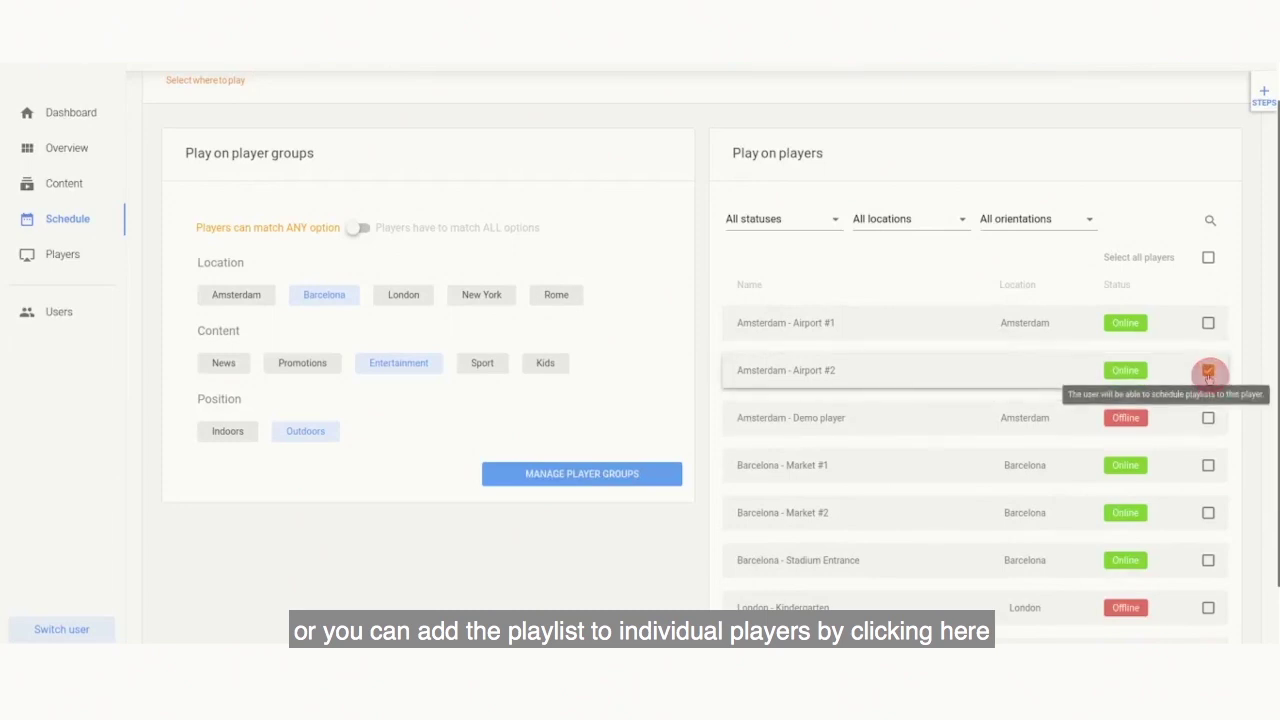
left_click(1208, 418)
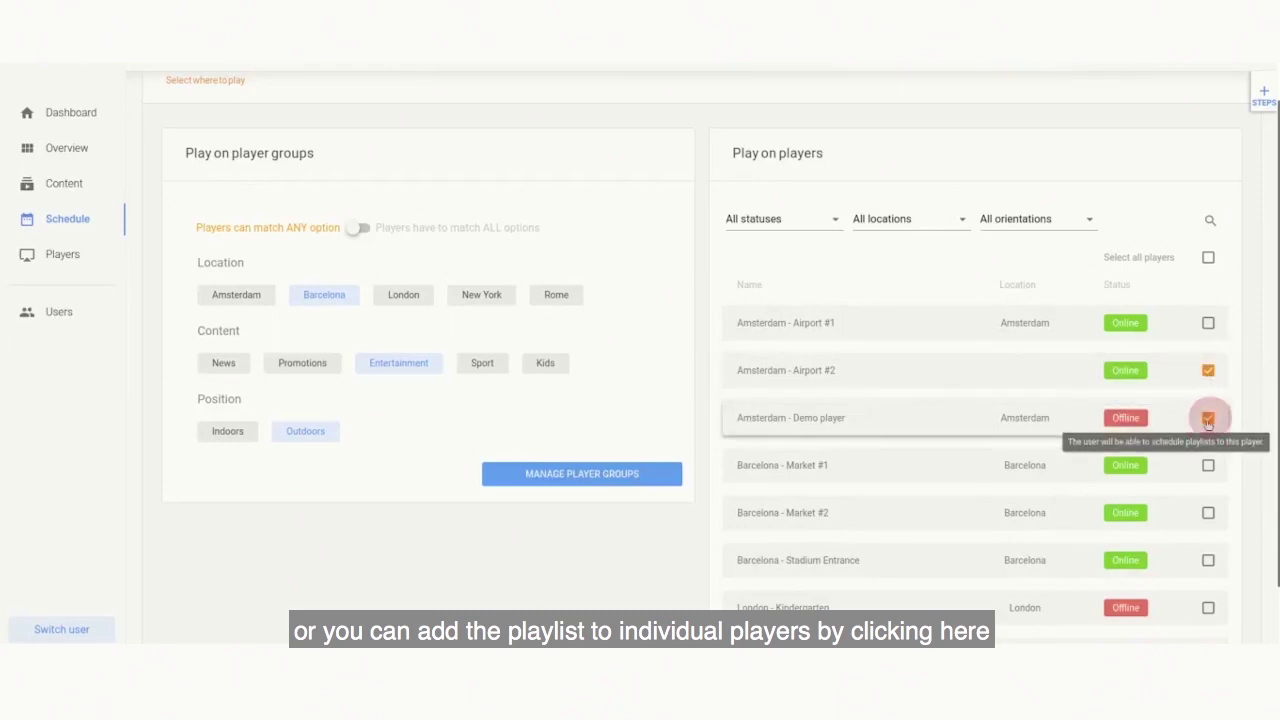
scroll(1190, 430, "up", 1)
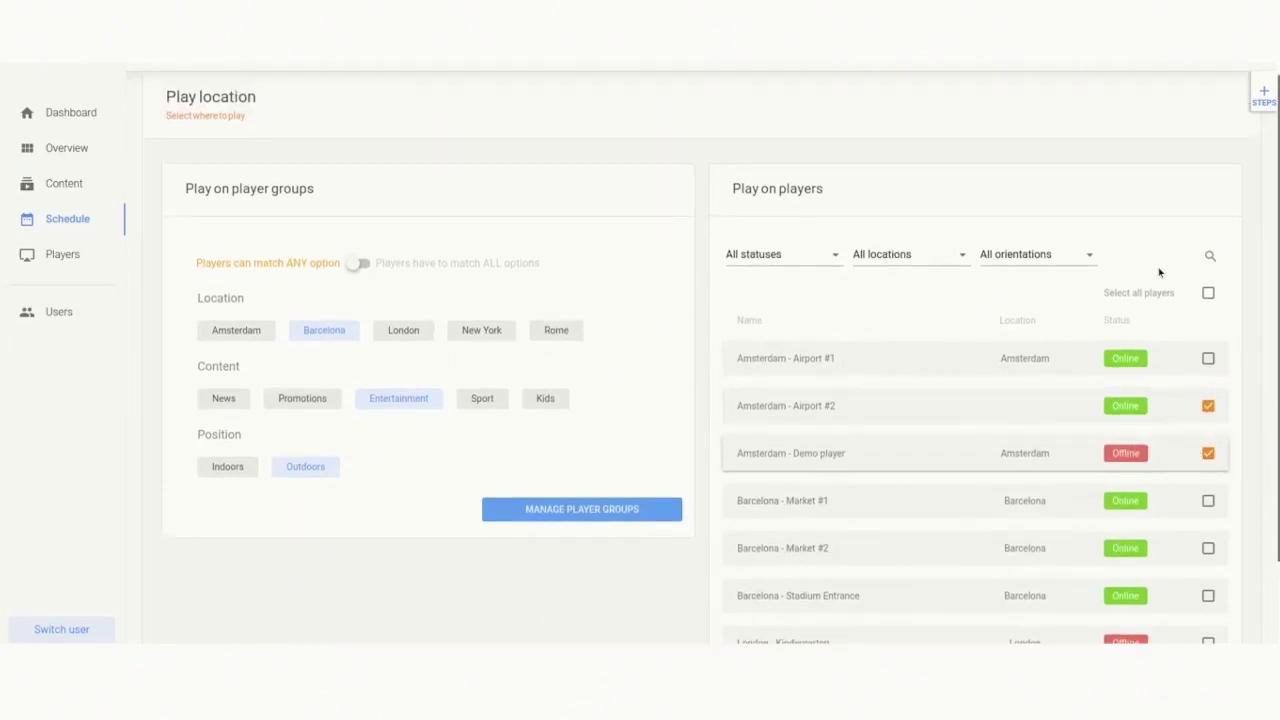
scroll(1105, 185, "up", 2)
Step: Save the playlist's play location settings and decline pushing the changes to the players
left_click(1118, 117)
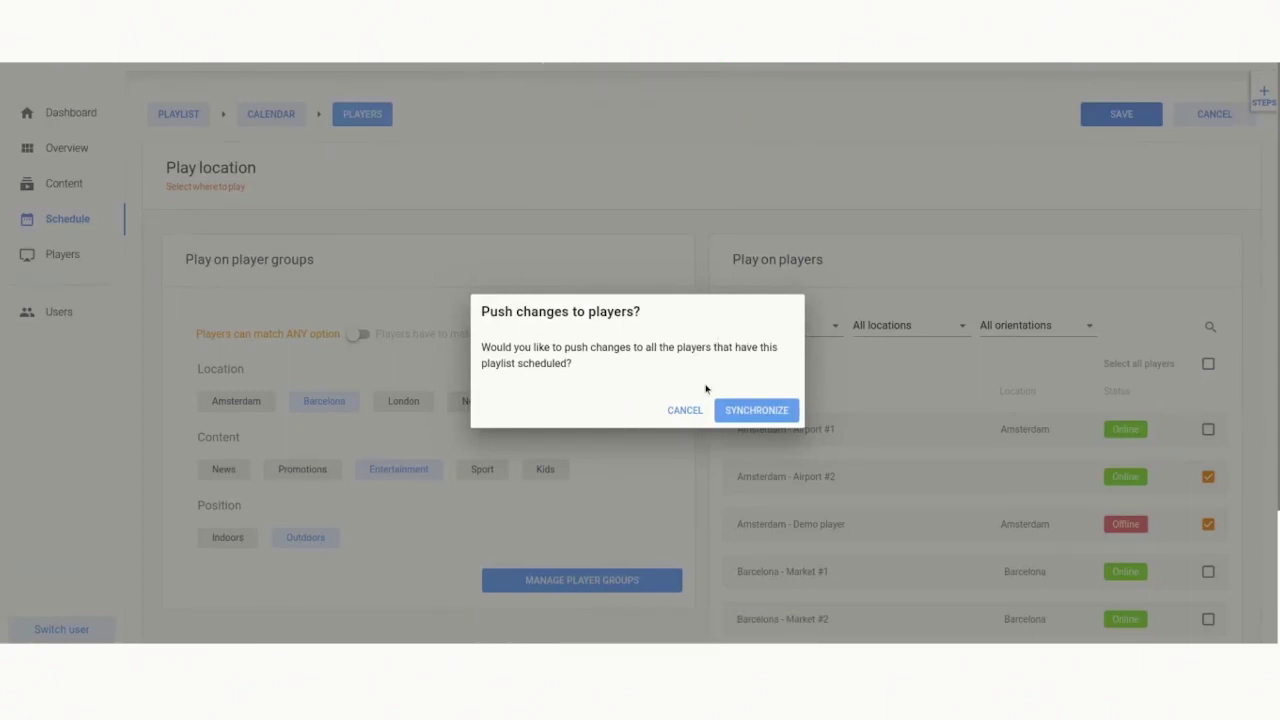
left_click(760, 415)
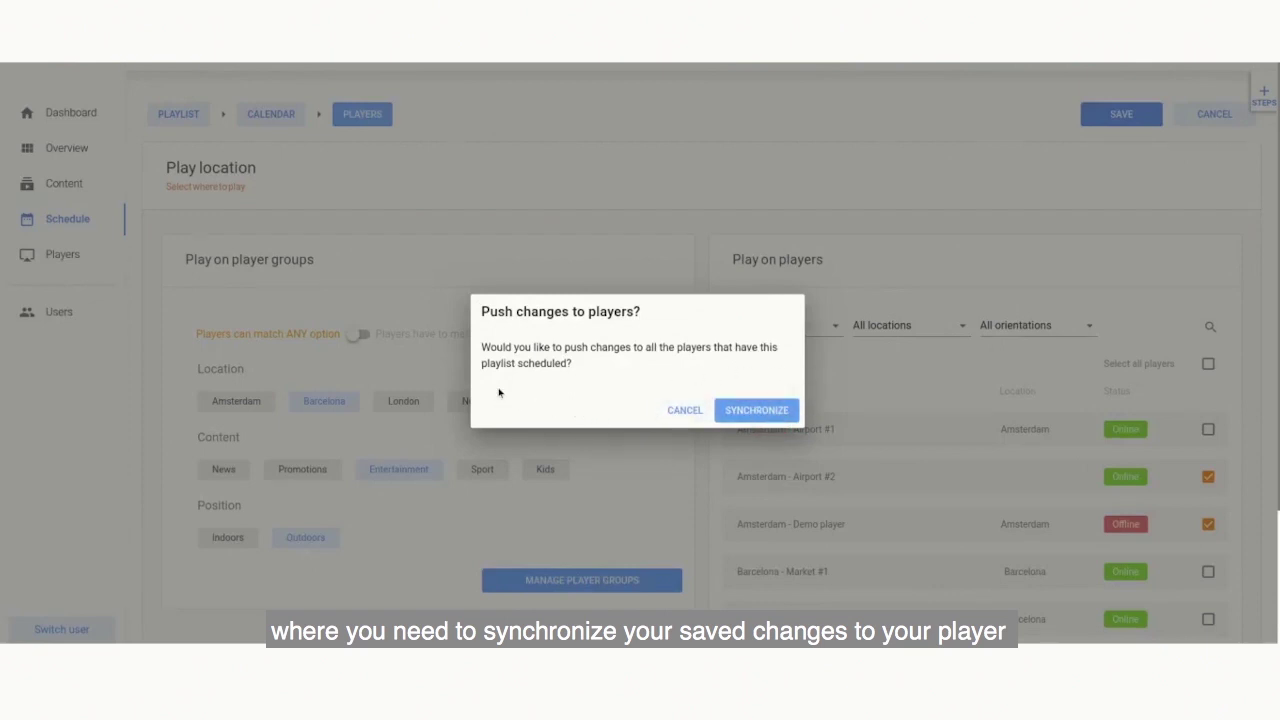
left_click(685, 409)
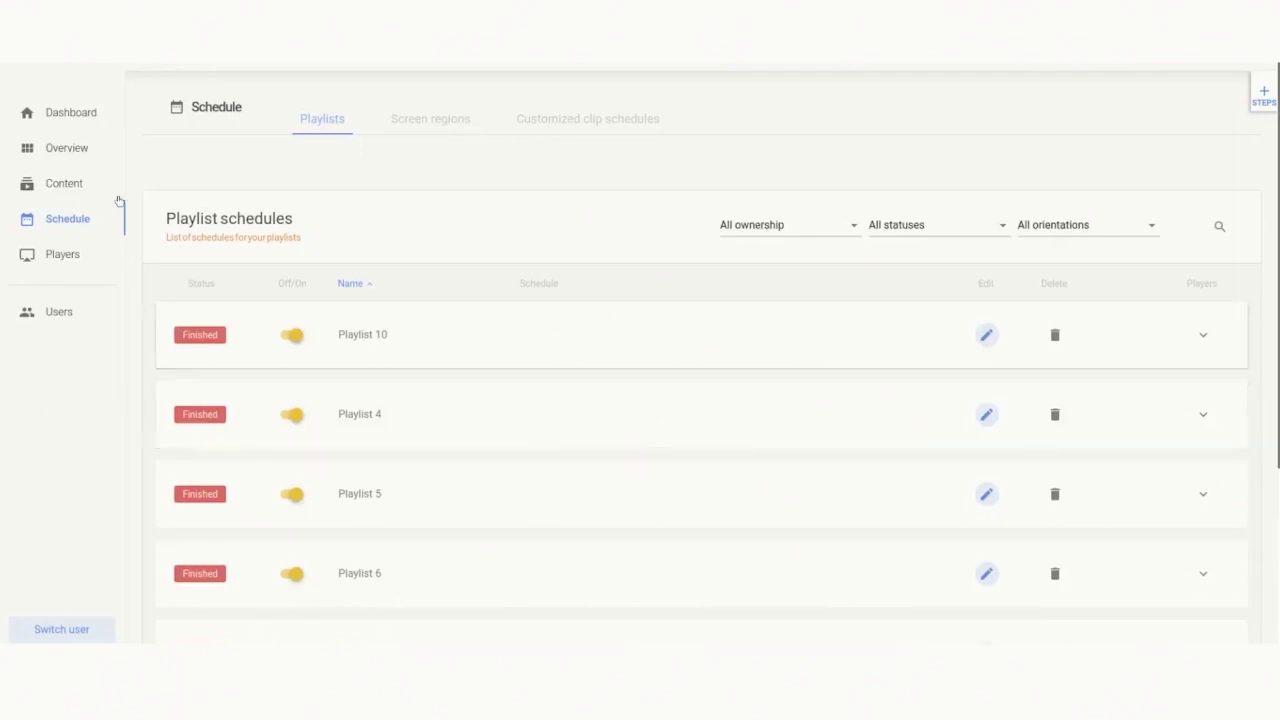
Step: From the dashboard, synchronize only the players Amsterdam - Airport #1, Amsterdam - Airport #2, Amsterdam - Demo player and Barcelona - Market #1
left_click(84, 118)
left_click(84, 118)
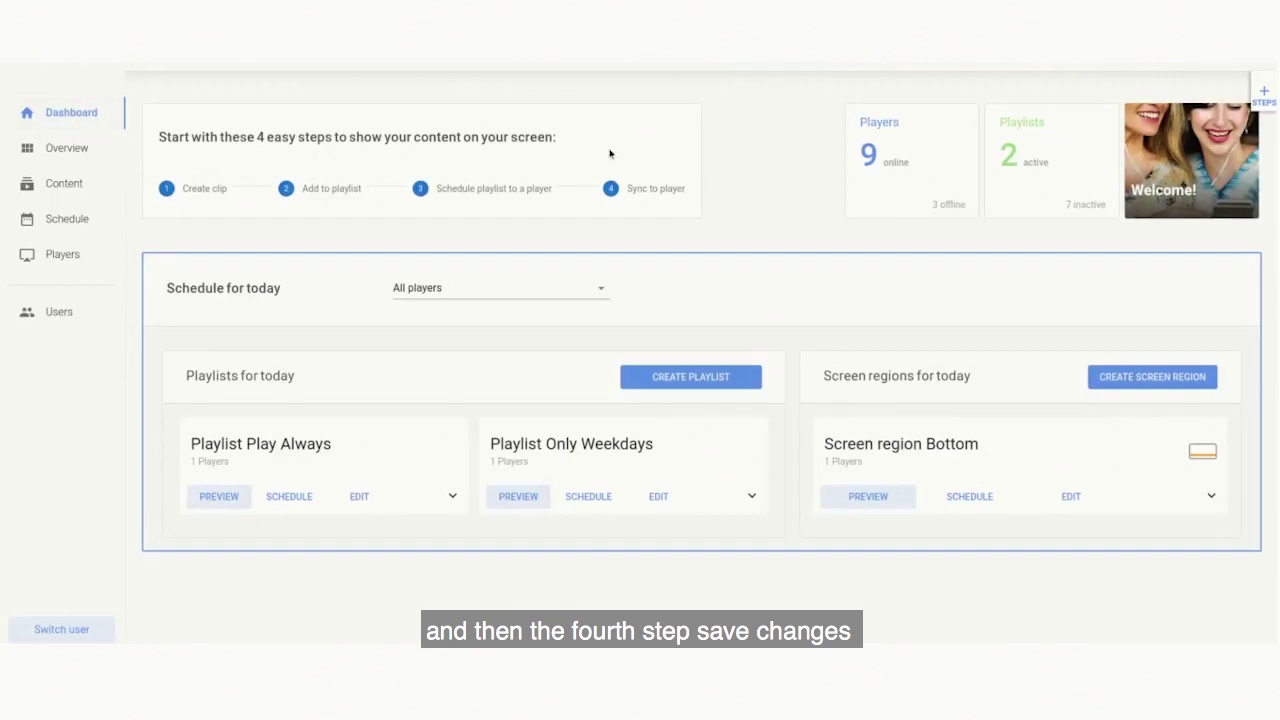
left_click(641, 191)
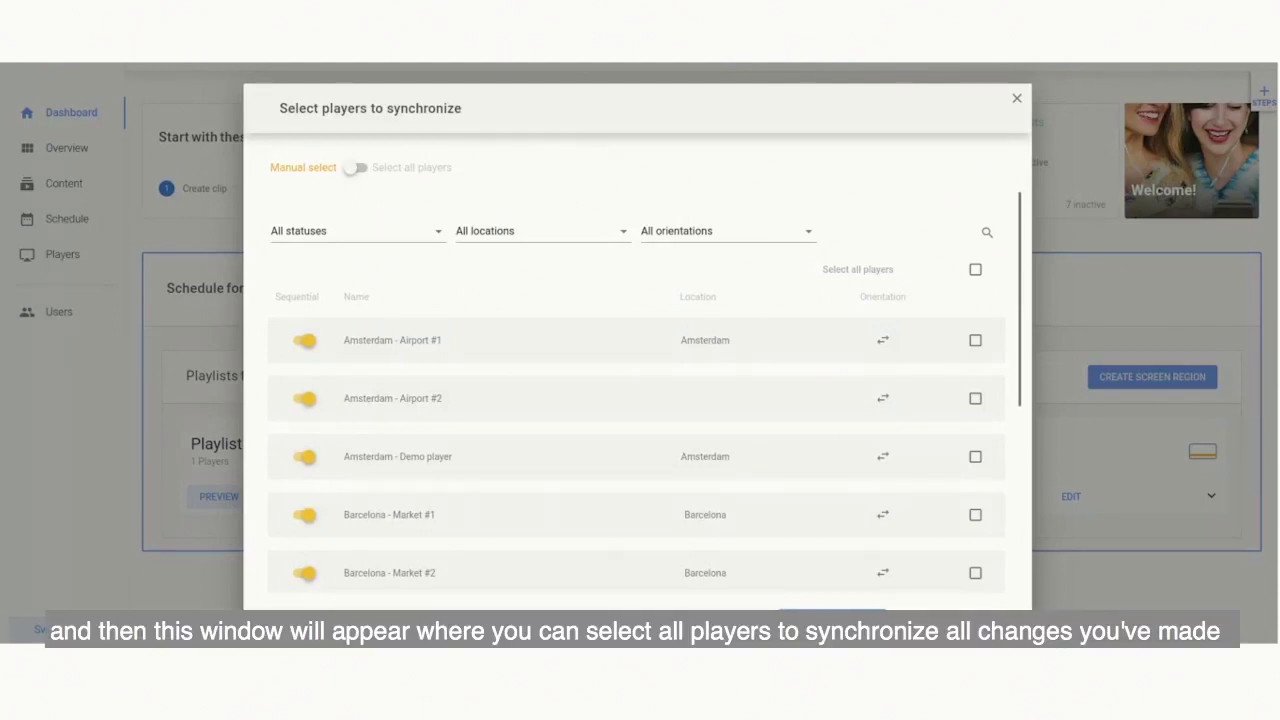
left_click(975, 269)
left_click(976, 270)
left_click(975, 340)
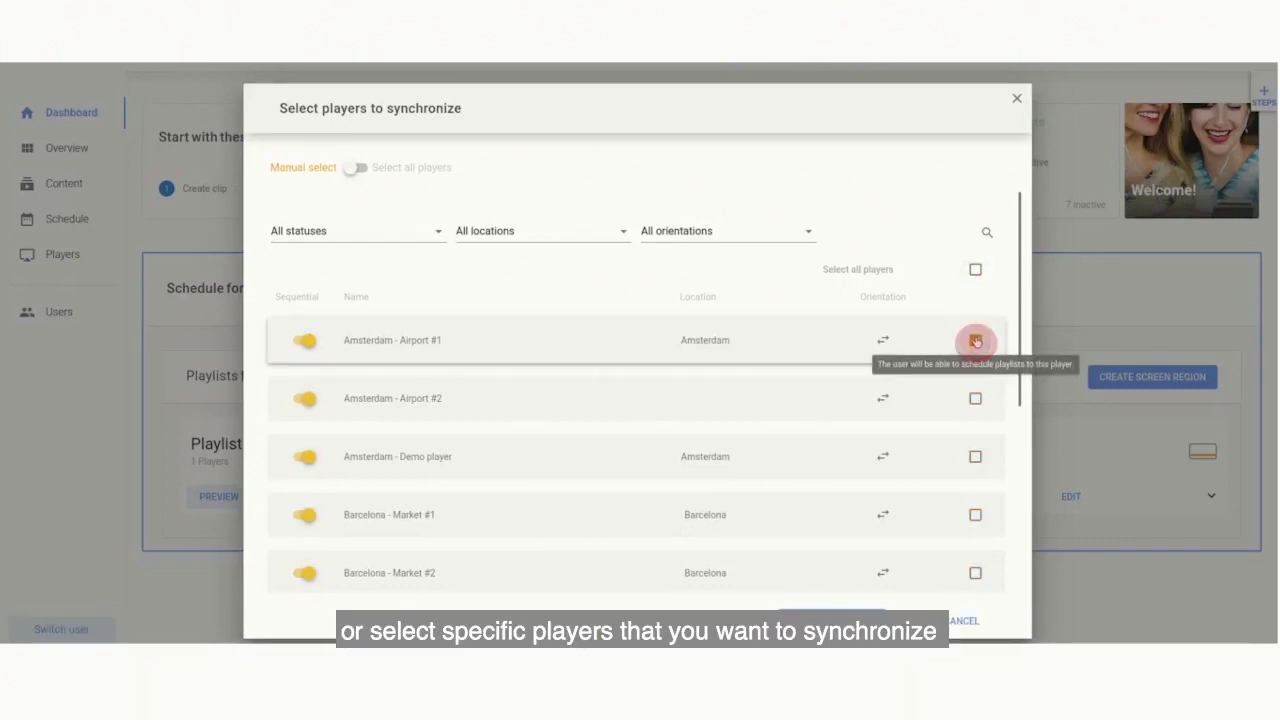
left_click(975, 398)
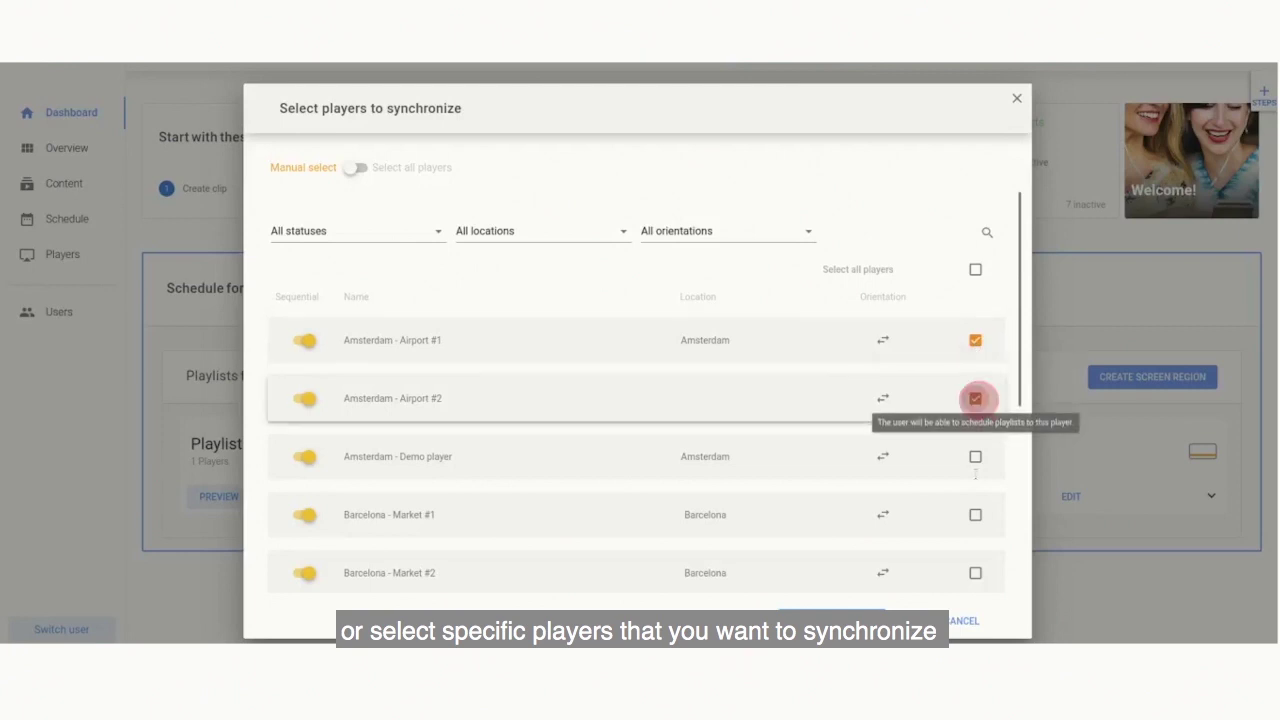
left_click(975, 456)
left_click(975, 515)
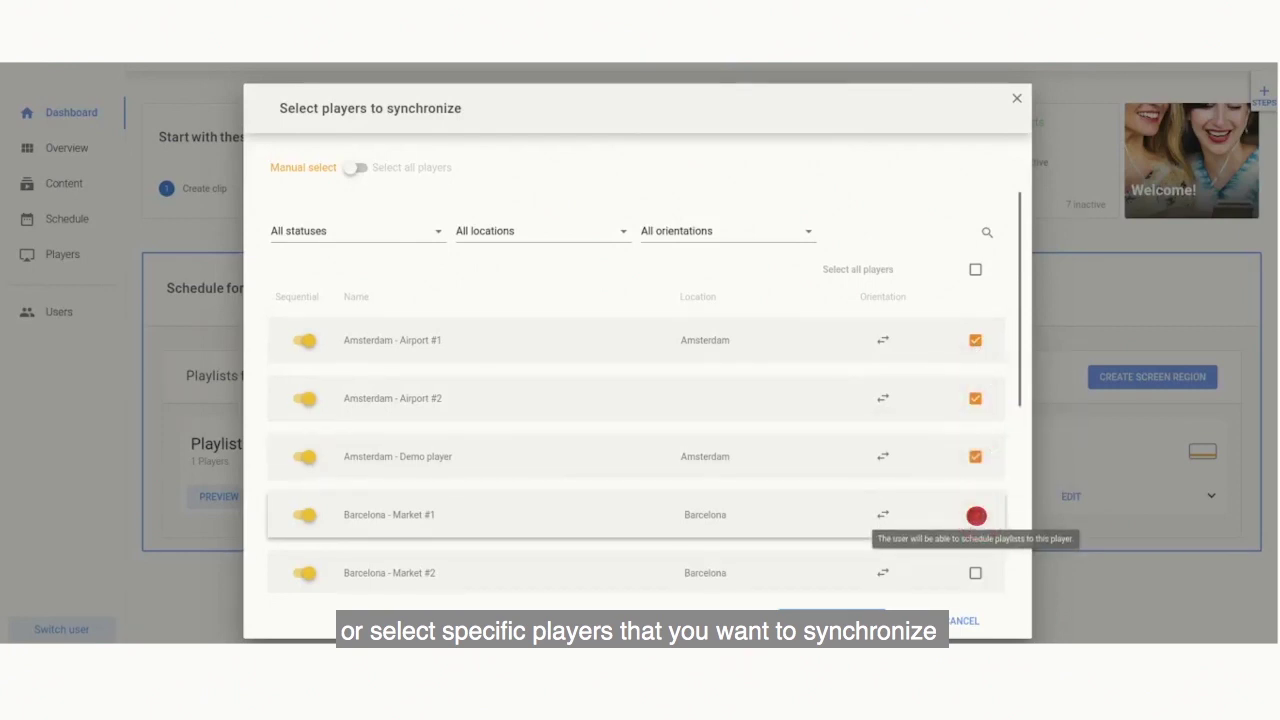
left_click(835, 621)
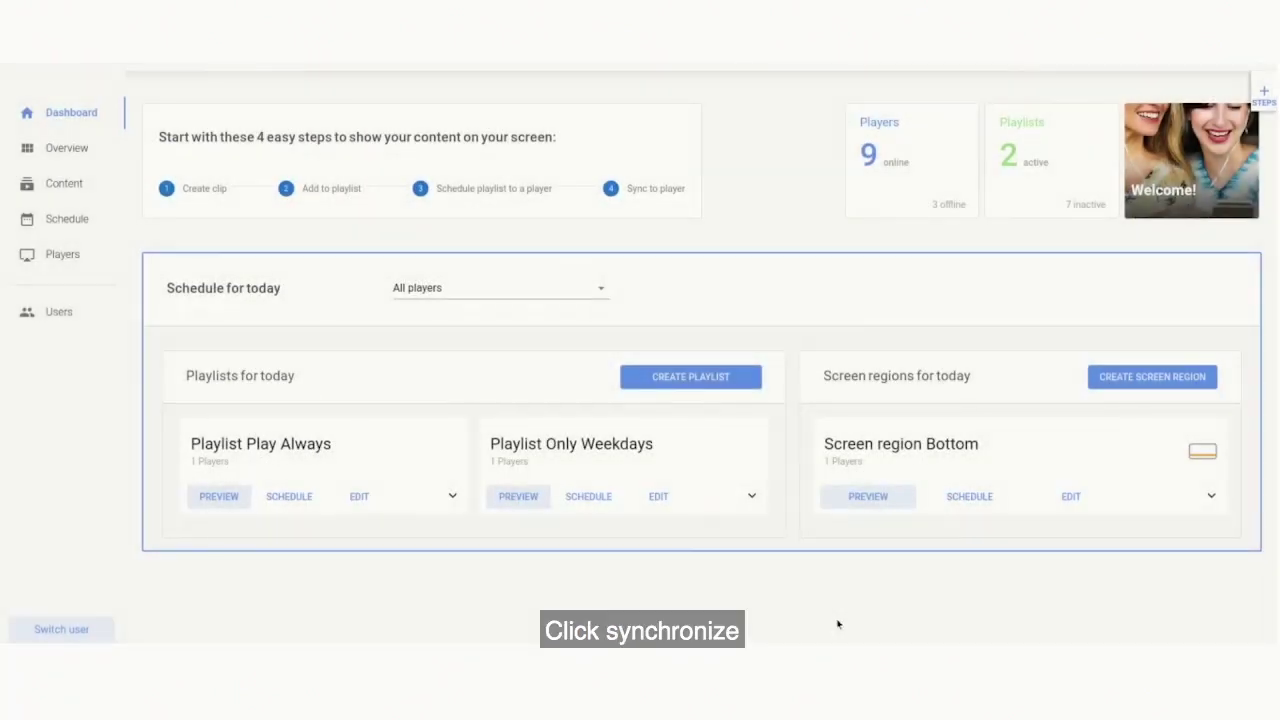